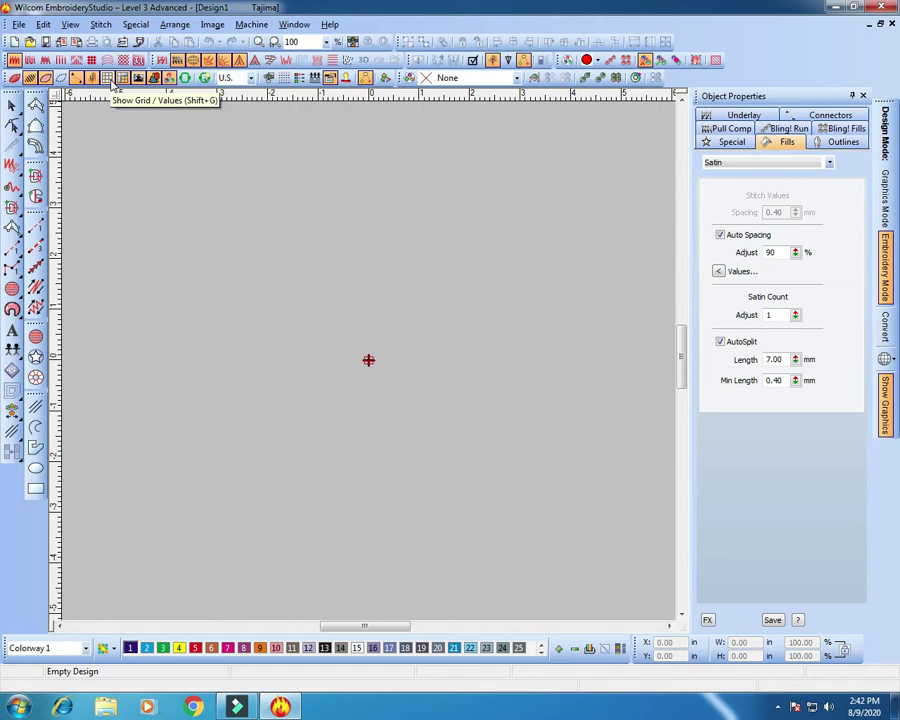
- Turn on the grid display in the empty design window
left_click(109, 80)
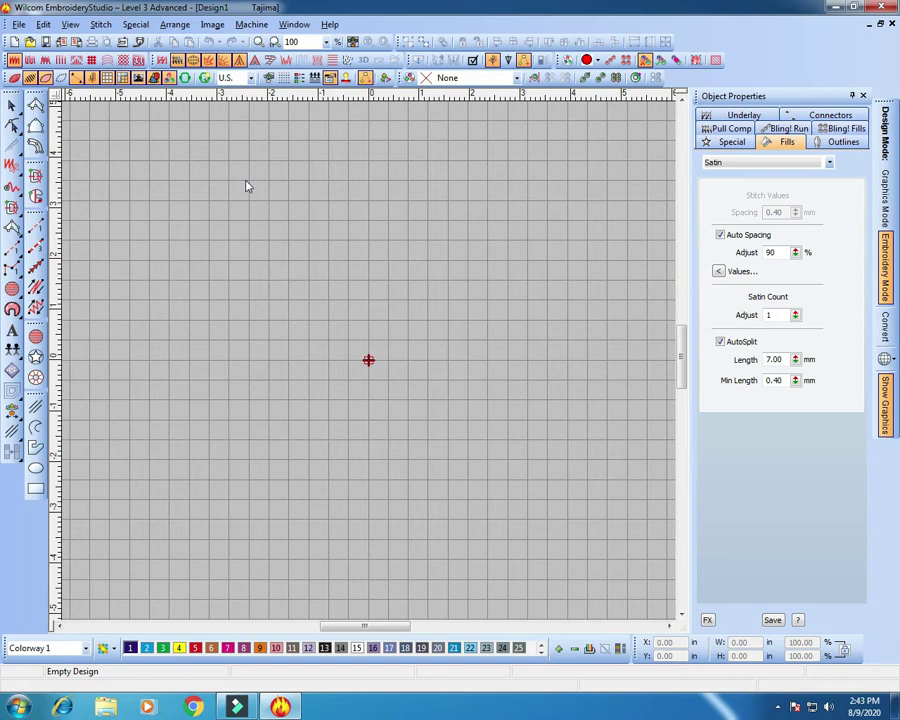
left_click(108, 82)
left_click(108, 82)
- Examine how the grid squares relate to the ruler at zoom levels between 25% and 1600%
key("z")
key("z")
key("z")
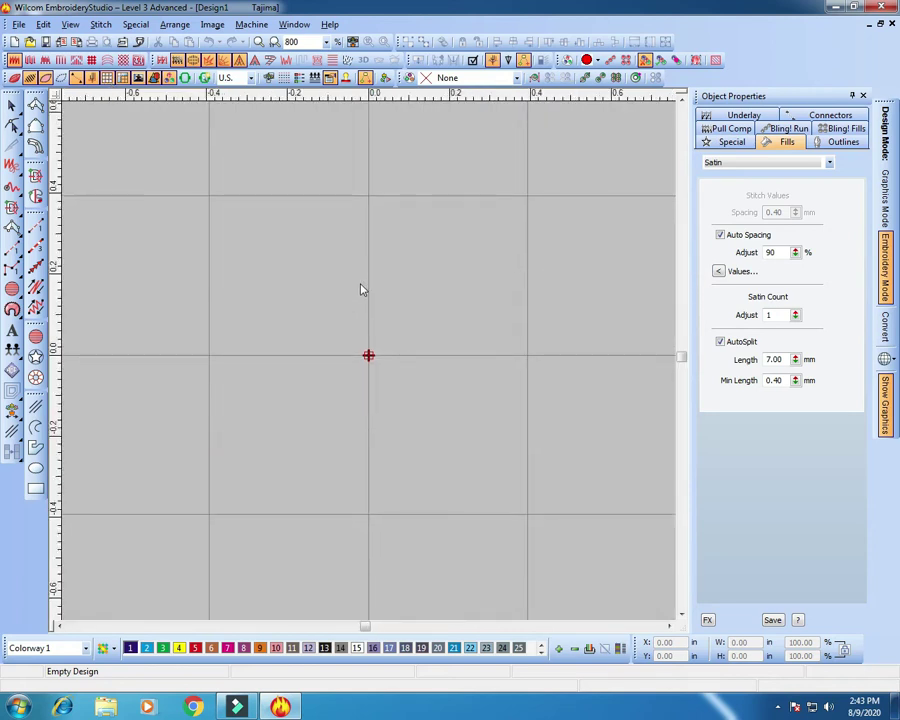
key("shift+z")
key("shift+z")
key("shift+z")
key("shift+z")
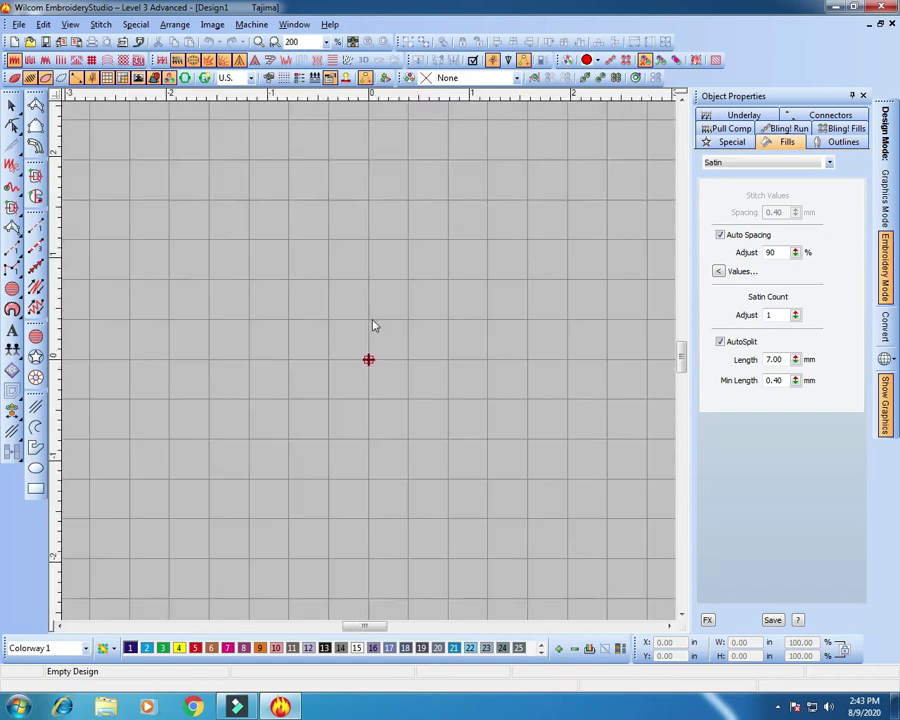
key("z")
key("z")
key("z")
key("z")
key("shift+z")
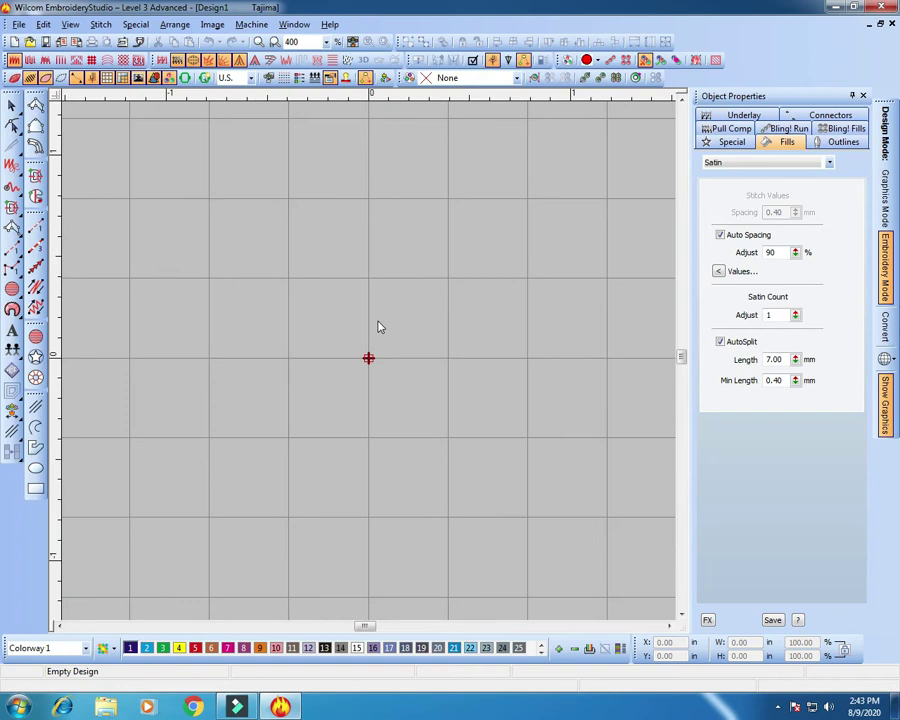
key("z")
key("z")
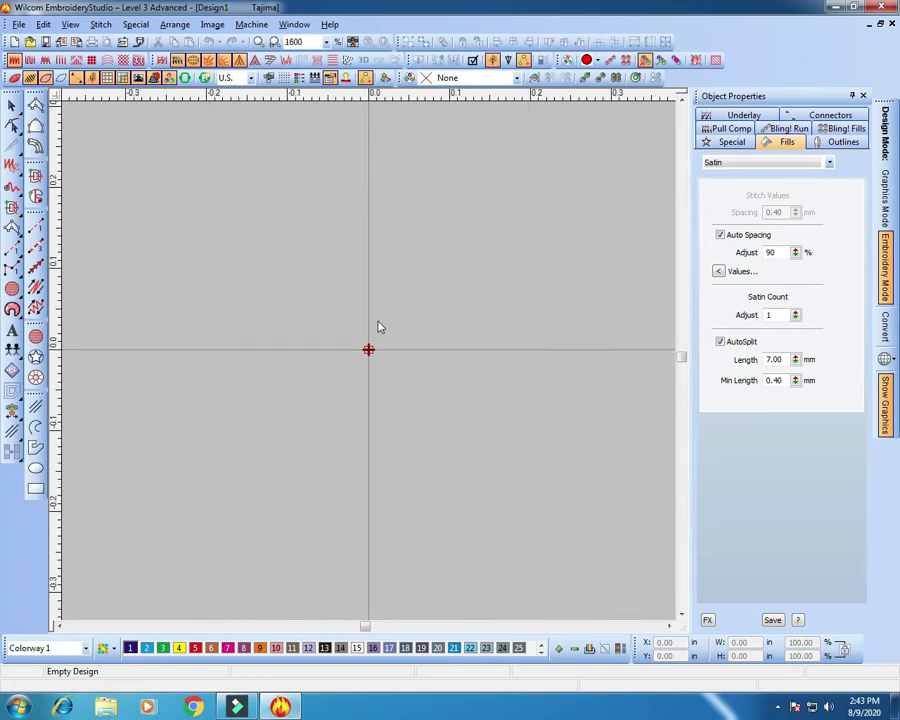
key("shift+z")
key("shift+z")
key("shift+z")
key("shift+z")
key("shift+z")
key("z")
key("z")
key("shift+z")
key("shift+z")
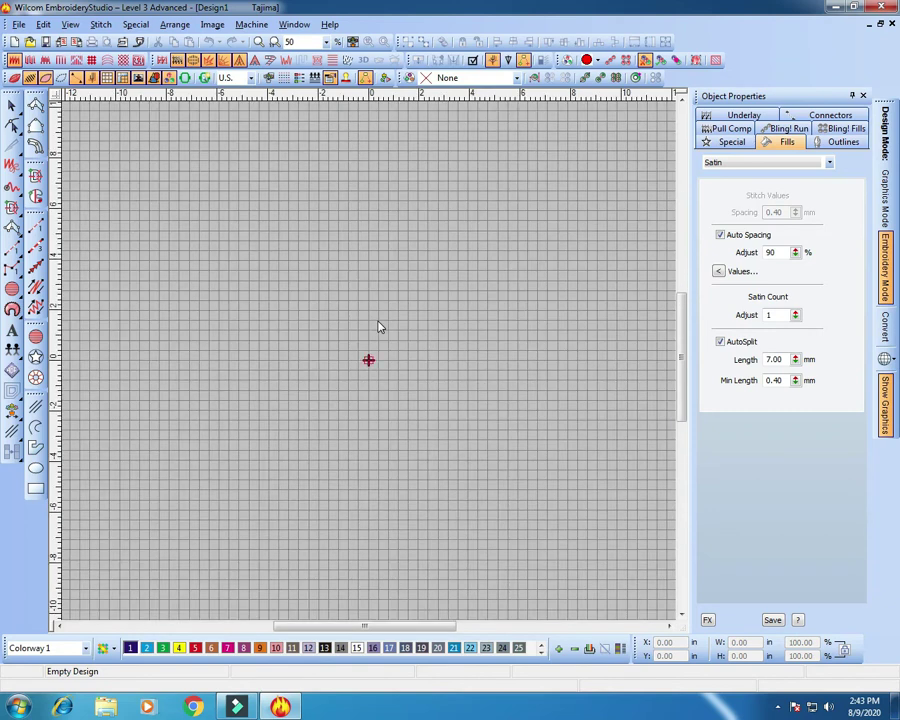
key("shift+z")
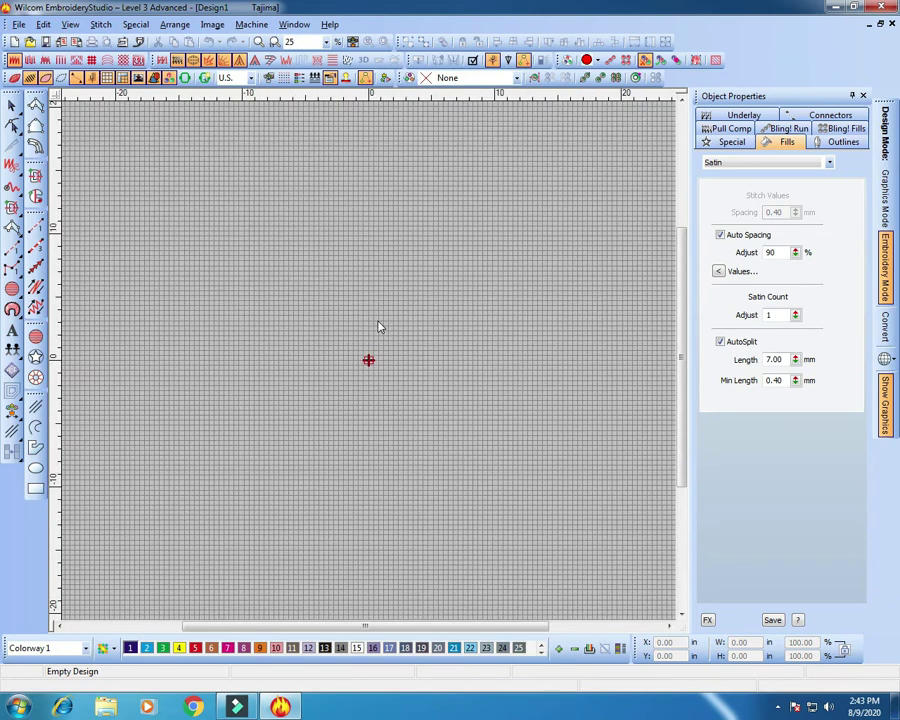
key("shift+z")
key("shift+z")
key("z")
key("z")
key("z")
key("z")
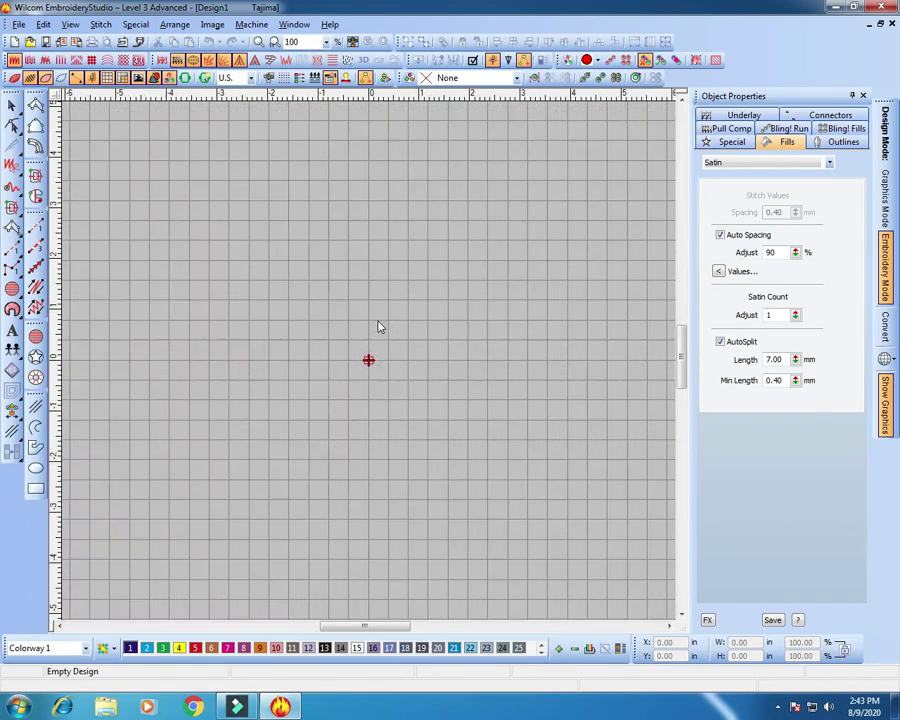
key("z")
key("z")
key("z")
key("shift+z")
key("shift+z")
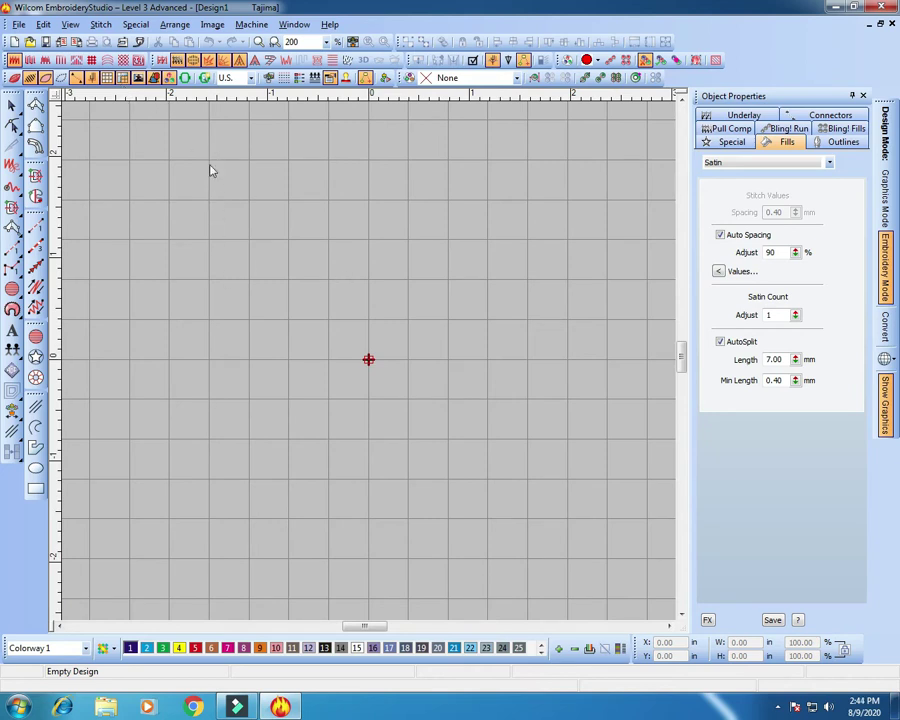
key("z")
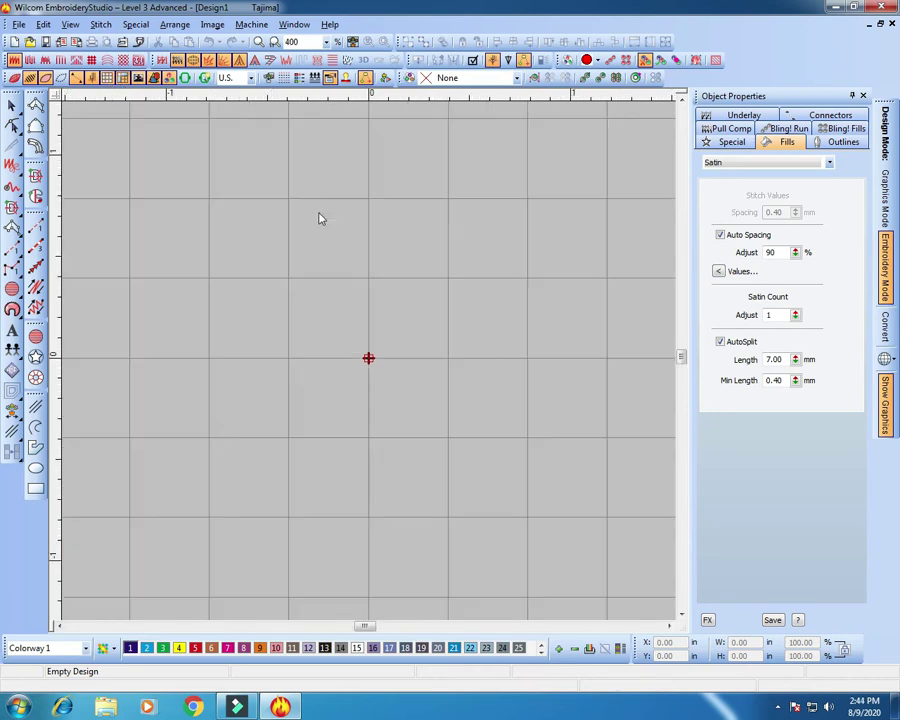
key("z")
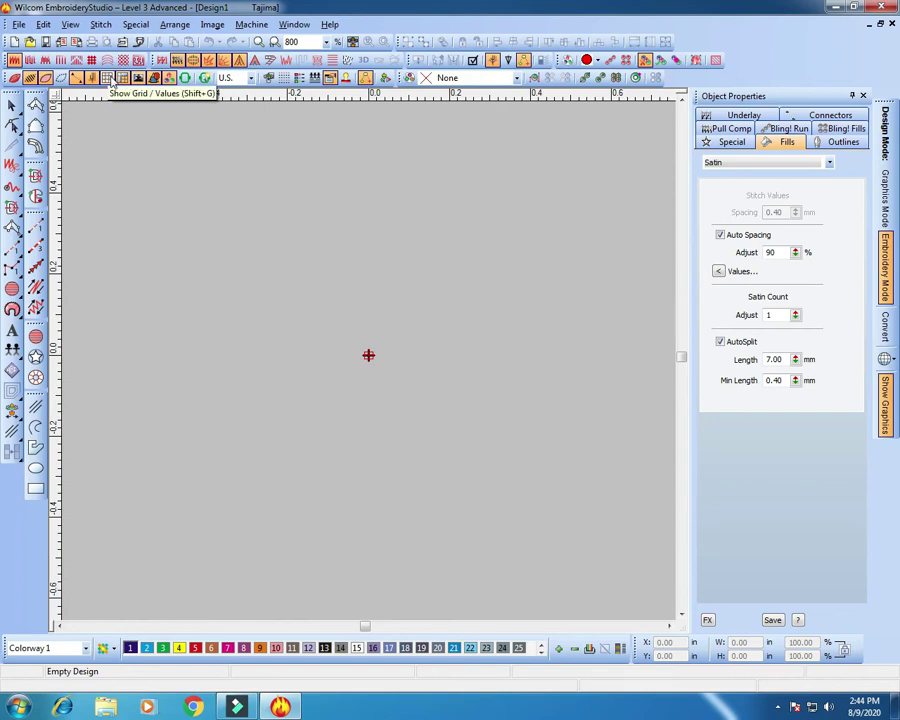
- Hide the rulers and guides while keeping the grid displayed in the design window
key("shift+g")
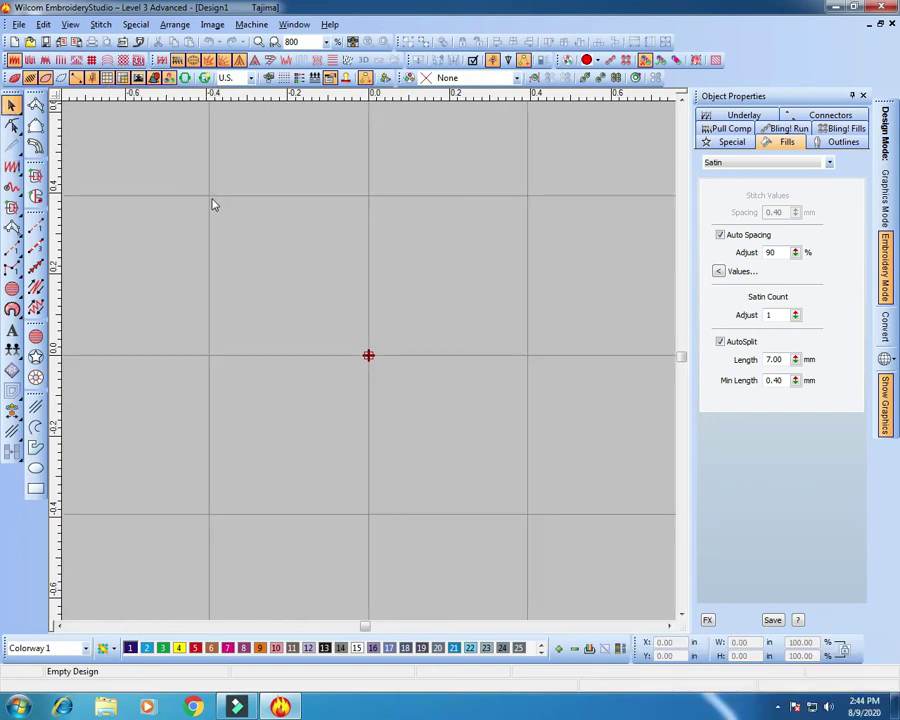
left_click(91, 77)
left_click(109, 78)
left_click(109, 78)
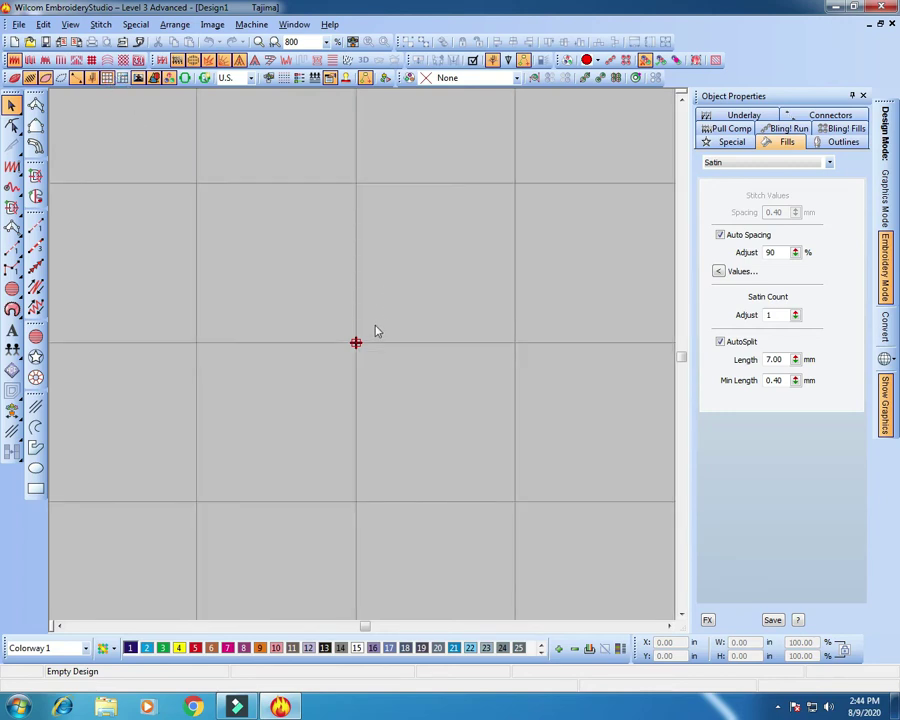
scroll(363, 353, "up", 1)
scroll(331, 307, "down", 1)
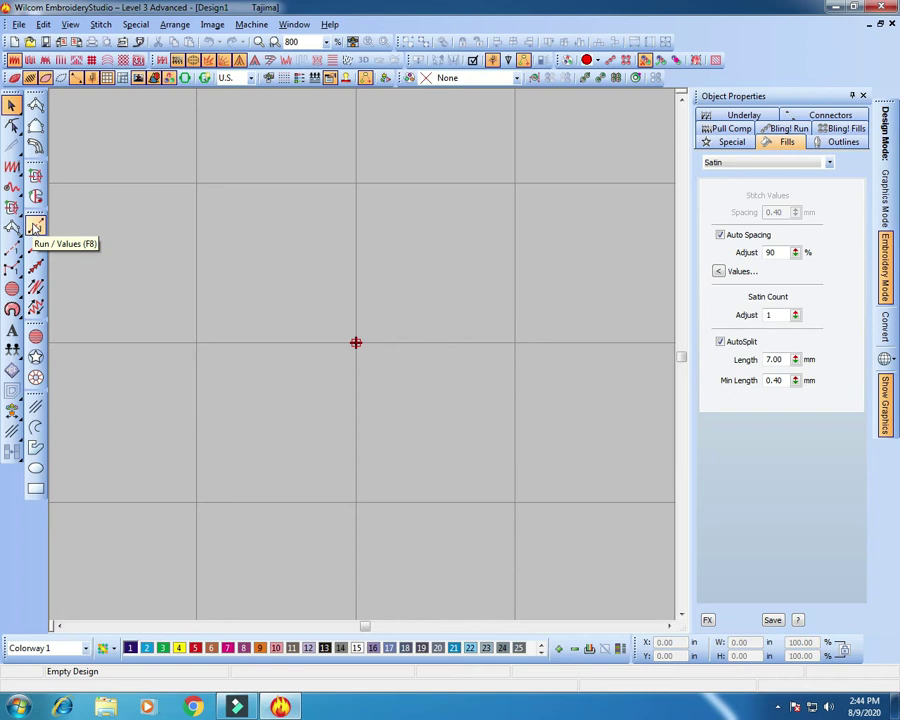
- Activate the Run stitch tool and switch the pointer to full-window cross-hairs in the general program options
left_click(36, 228)
left_click(36, 228)
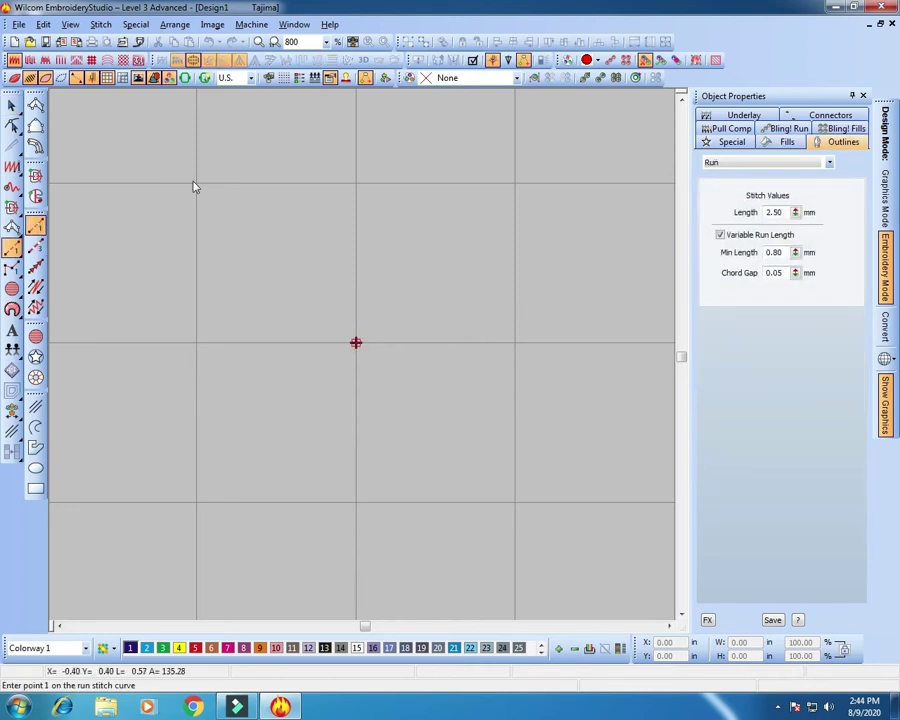
right_click(107, 77)
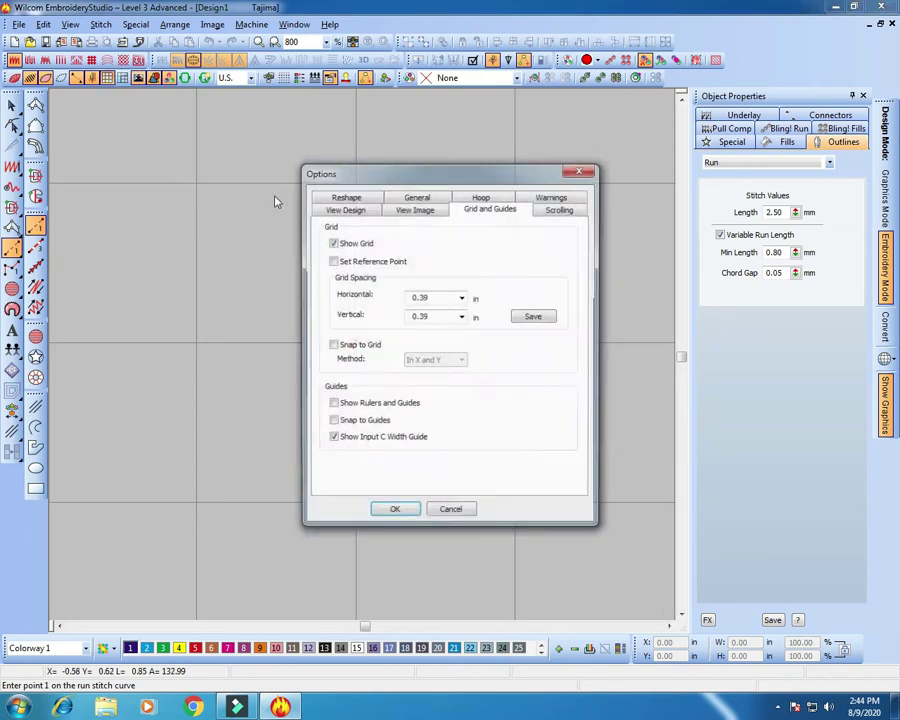
left_click(420, 198)
left_click(324, 464)
left_click(394, 512)
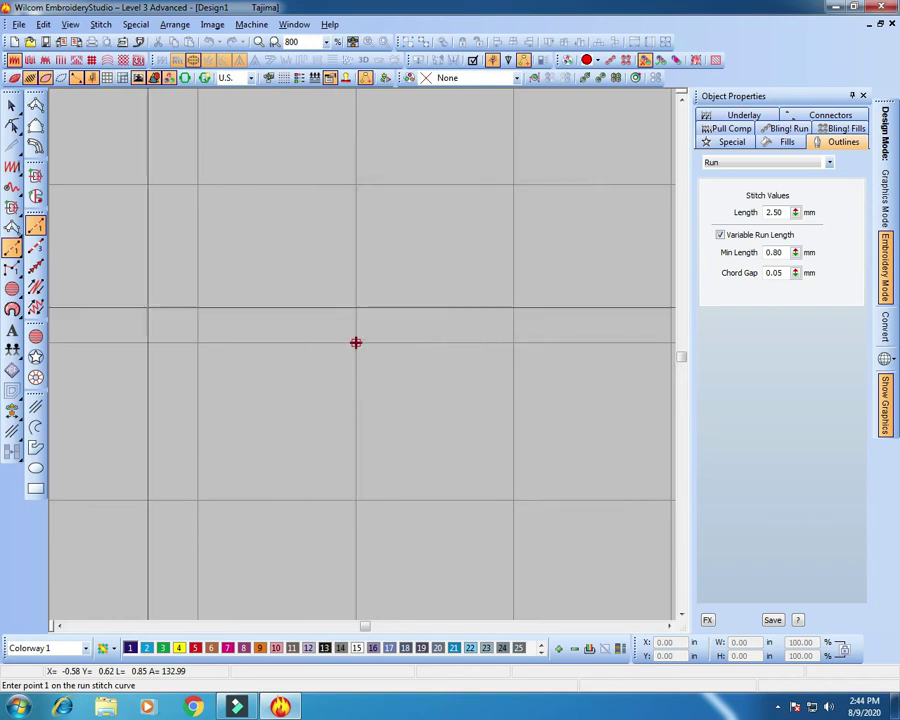
scroll(352, 335, "up", 2)
scroll(516, 345, "down", 1)
scroll(516, 345, "up", 1)
scroll(516, 345, "down", 1)
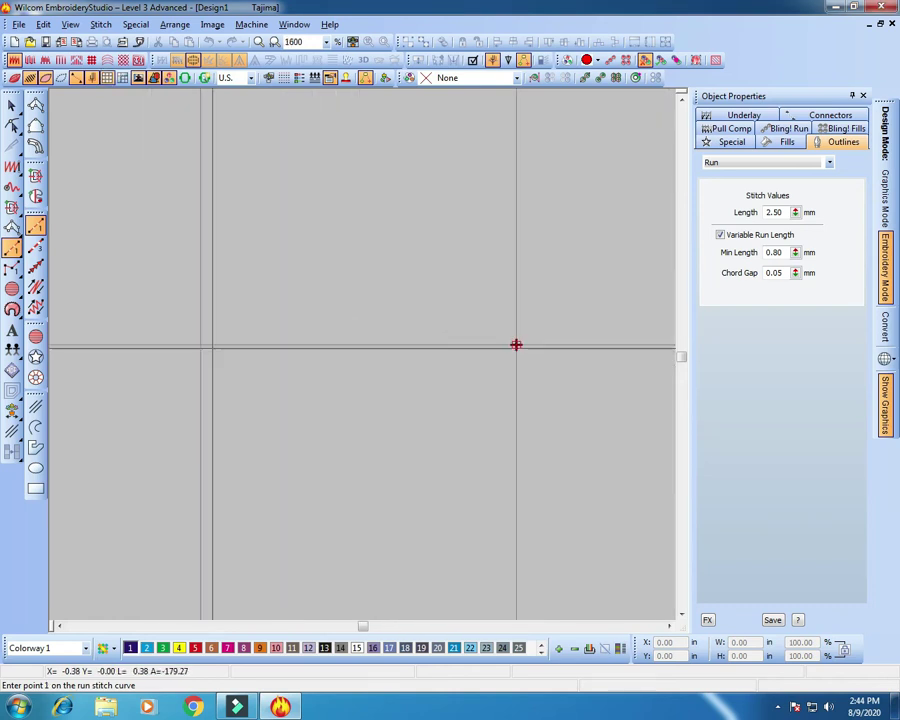
scroll(516, 345, "down", 1)
scroll(516, 345, "up", 1)
- Mute Wilcom EmbroideryStudio in the Windows volume mixer and return to the design window
left_click(778, 707)
left_click(828, 707)
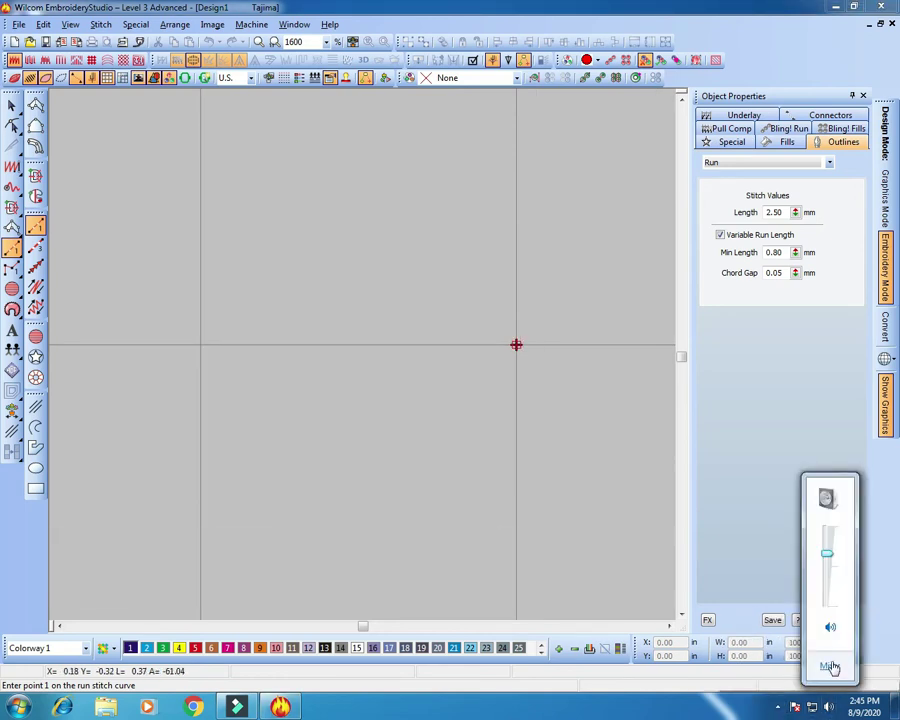
right_click(828, 707)
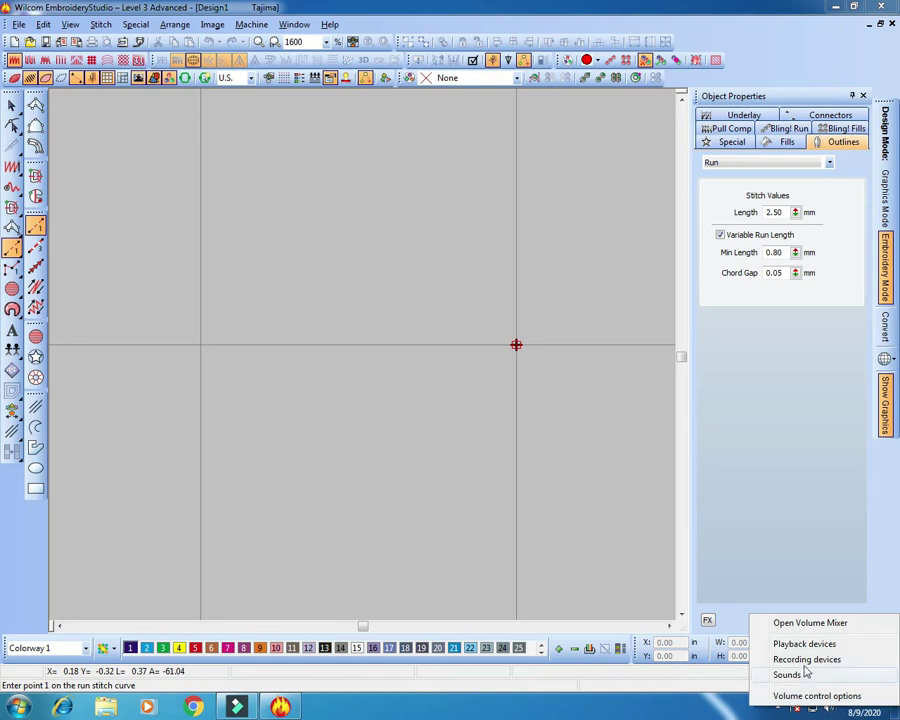
left_click(808, 623)
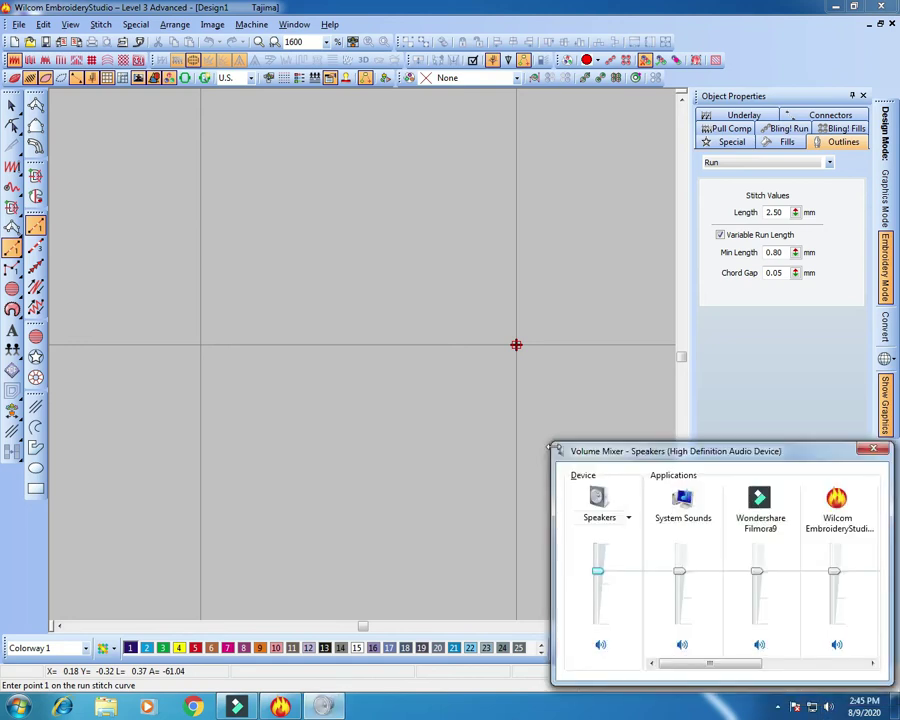
left_click(837, 645)
left_click(320, 323)
key("Escape")
scroll(516, 344, "up", 1)
scroll(437, 348, "down", 2)
left_click(438, 349)
scroll(514, 344, "up", 1)
key("Escape")
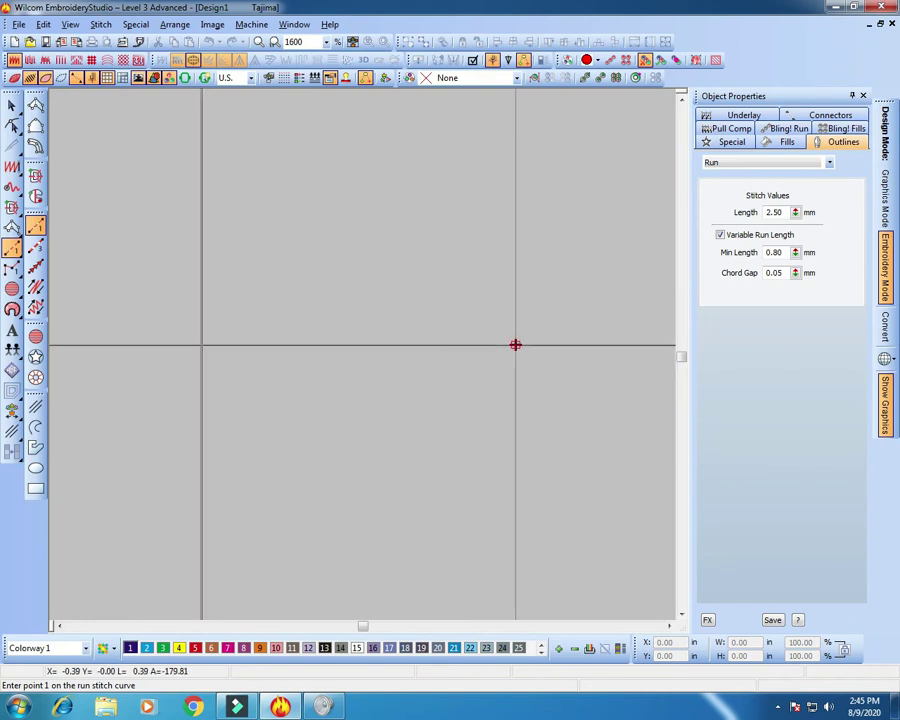
left_click(515, 344)
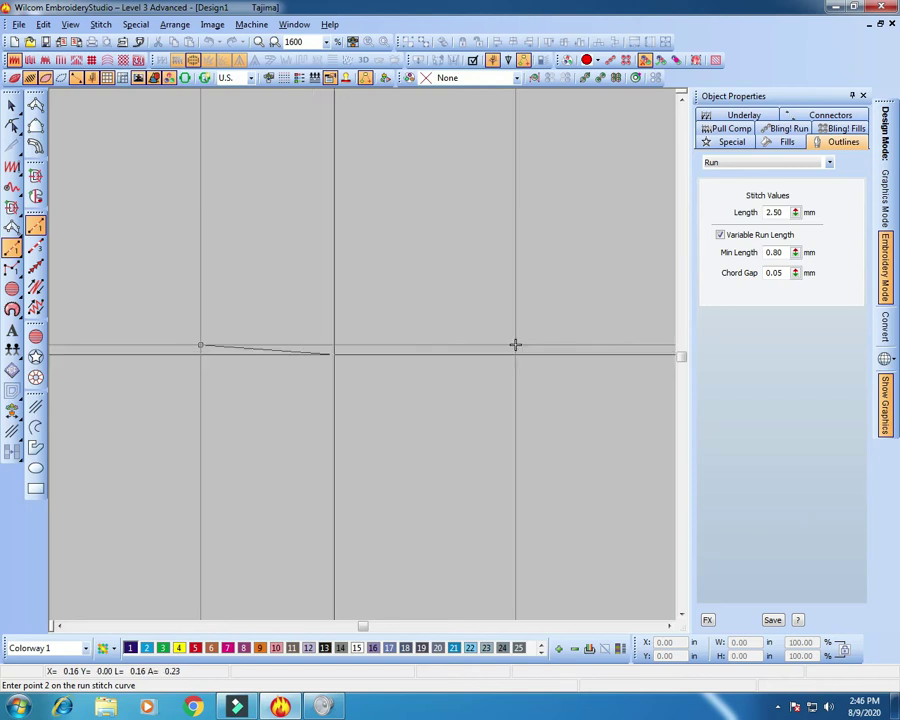
key("shift+z")
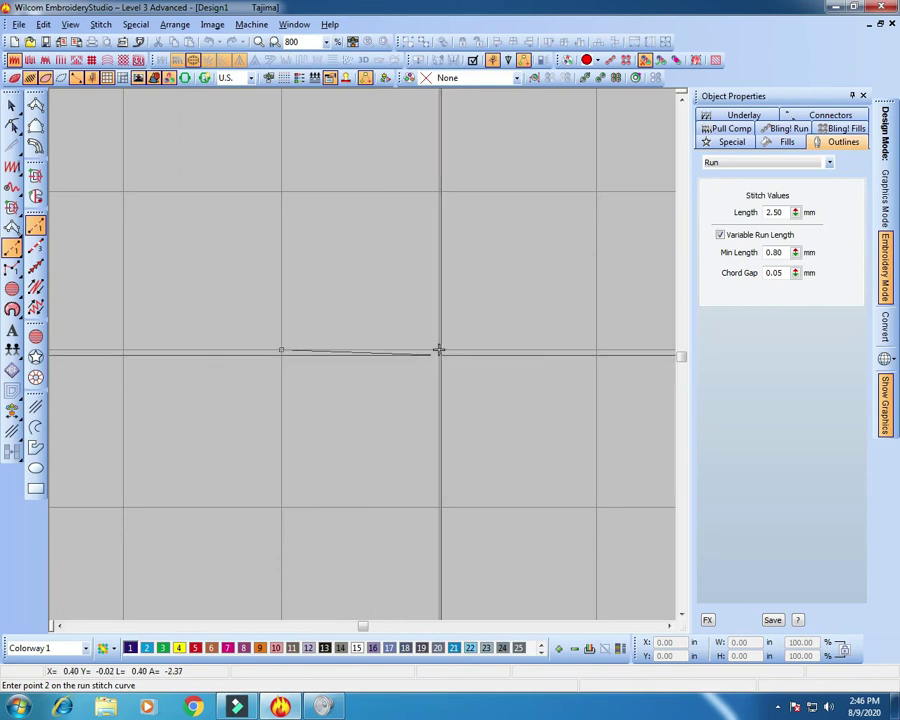
key("Escape")
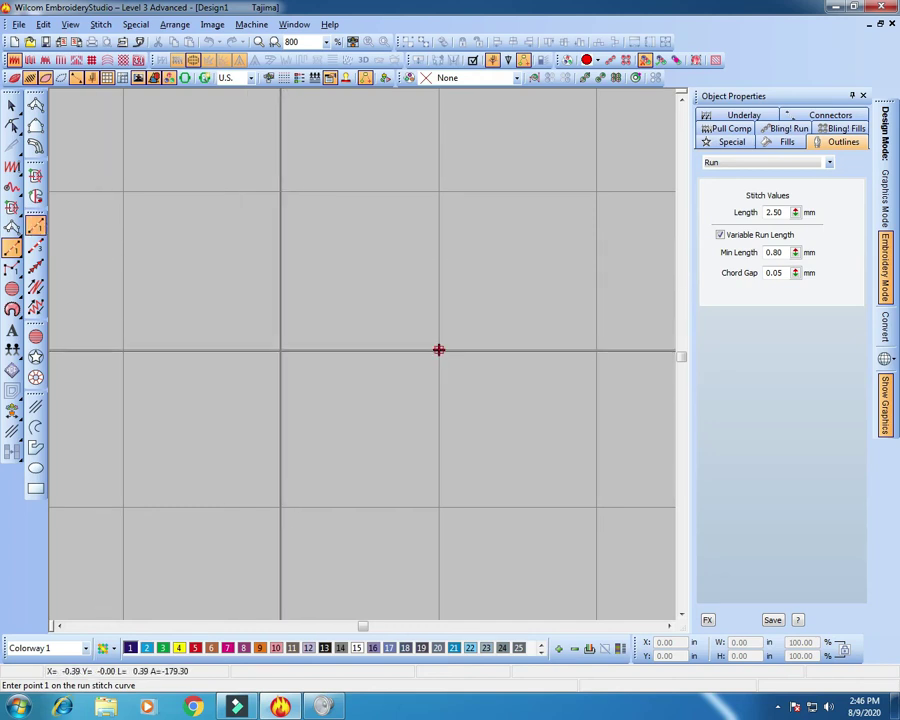
- Digitize a three-sided Run outline around the grid square up and left of the origin, left side open, and recolour it with green colour 3
left_click(281, 349)
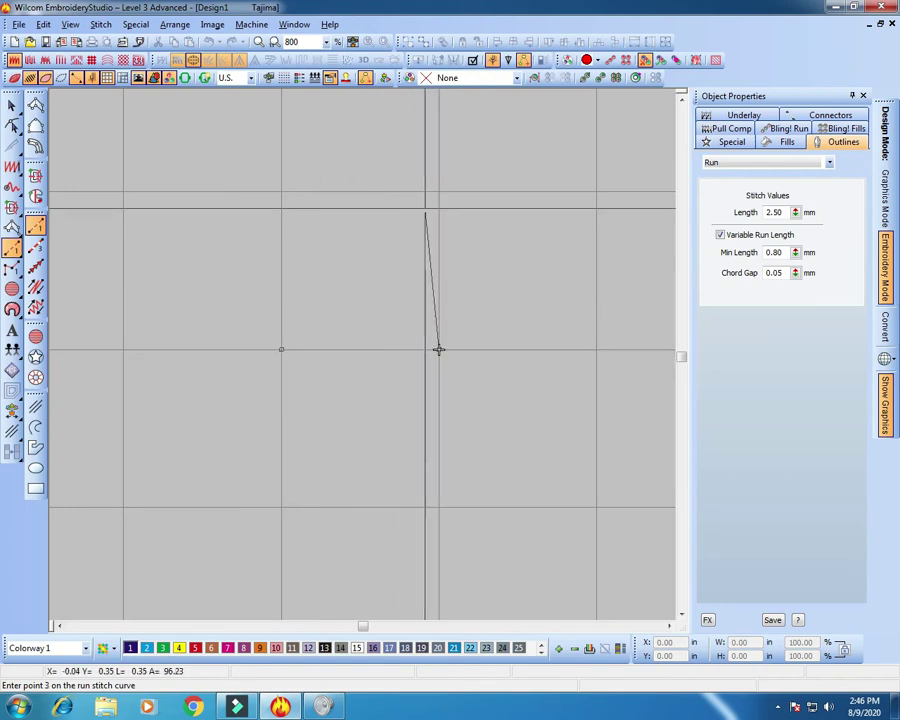
left_click(439, 349)
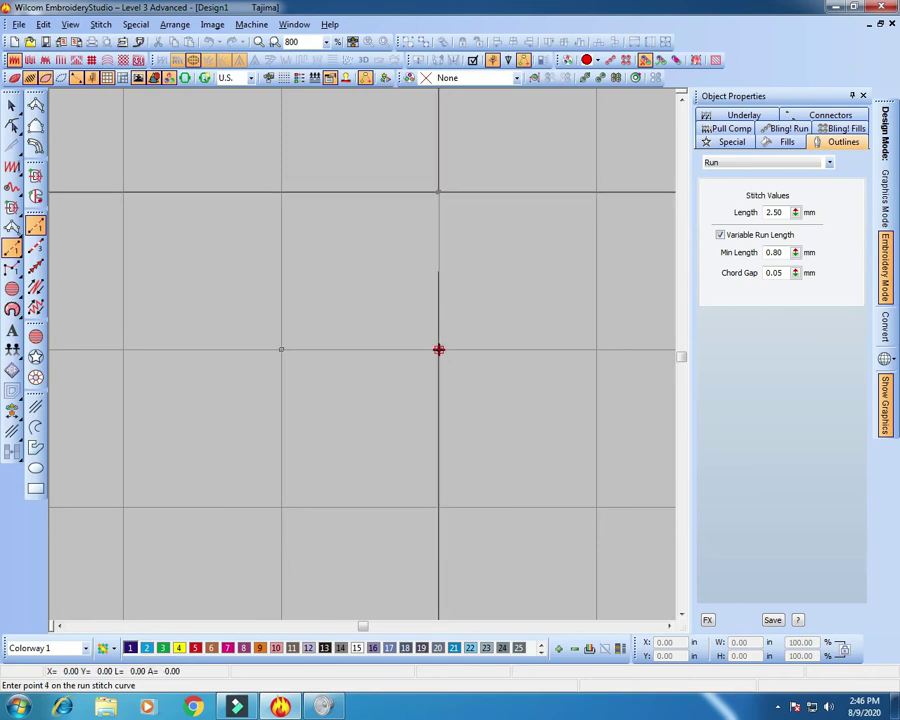
key("BackSpace")
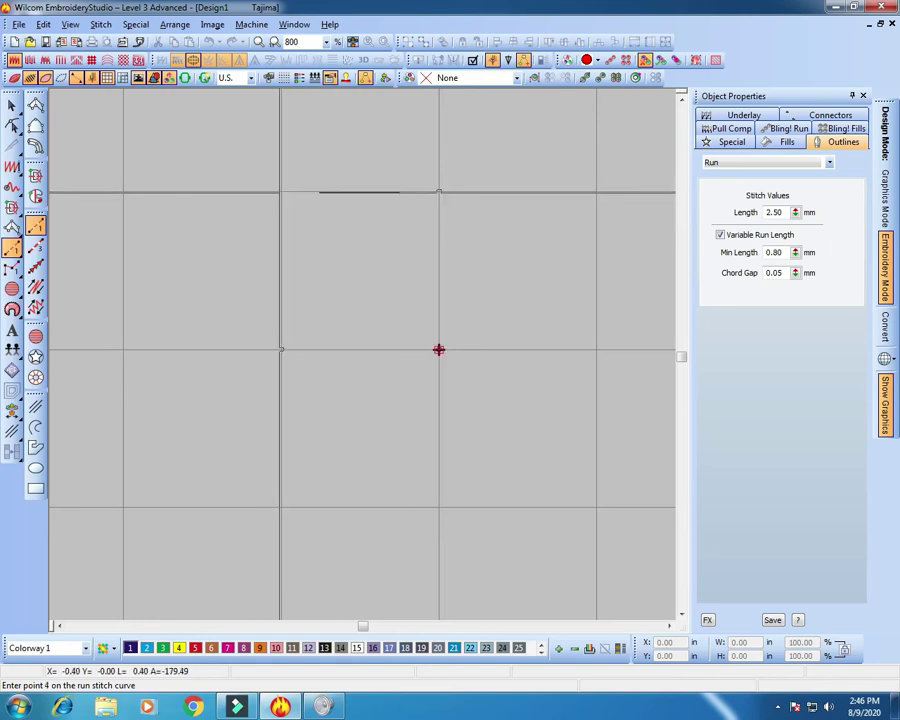
left_click(281, 191)
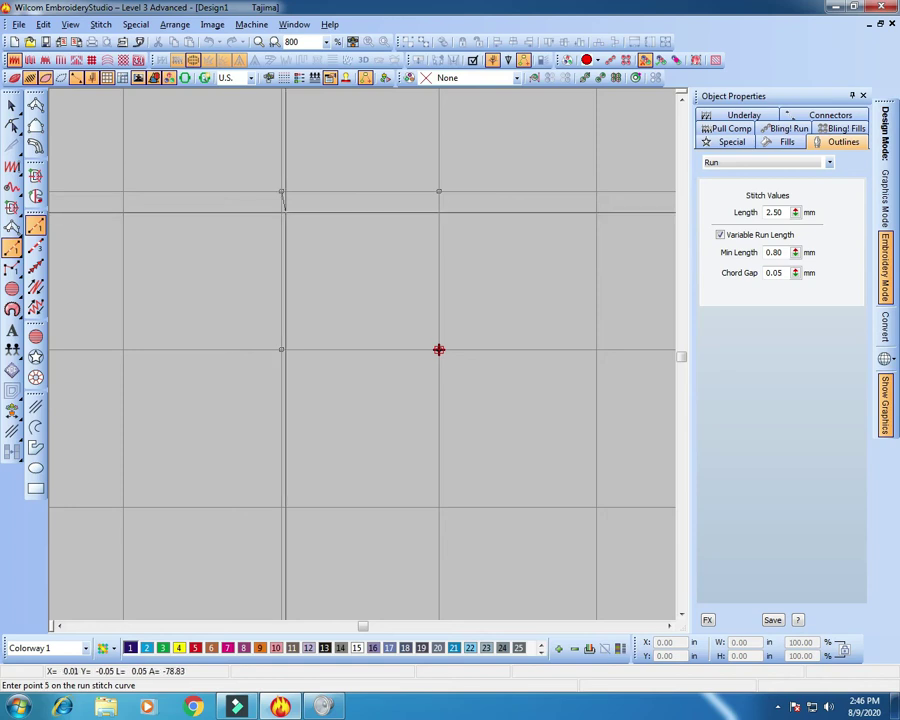
left_click(439, 349)
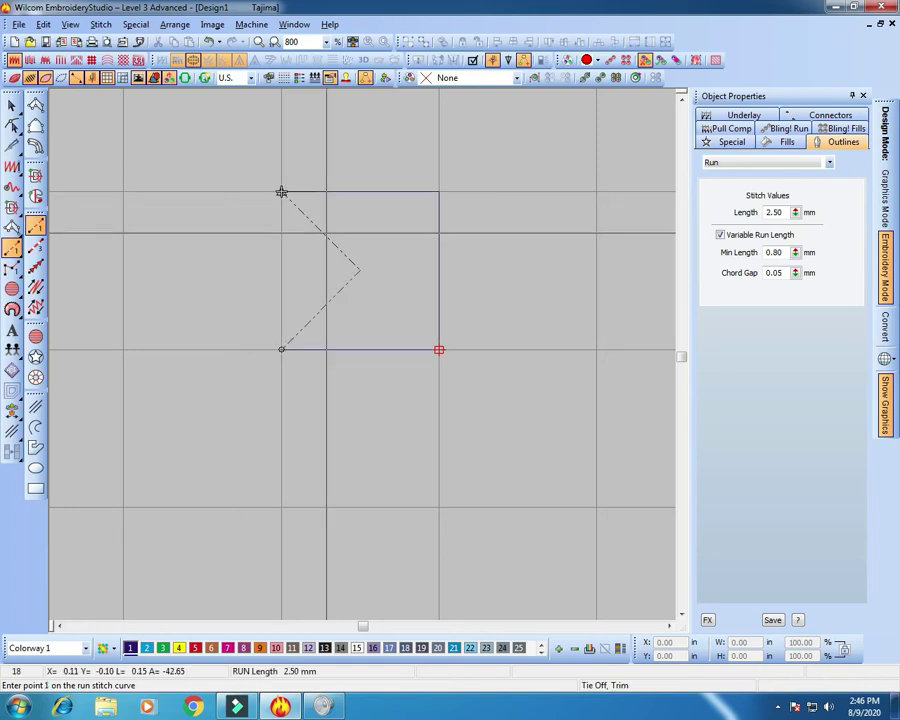
key("Return")
key("Escape")
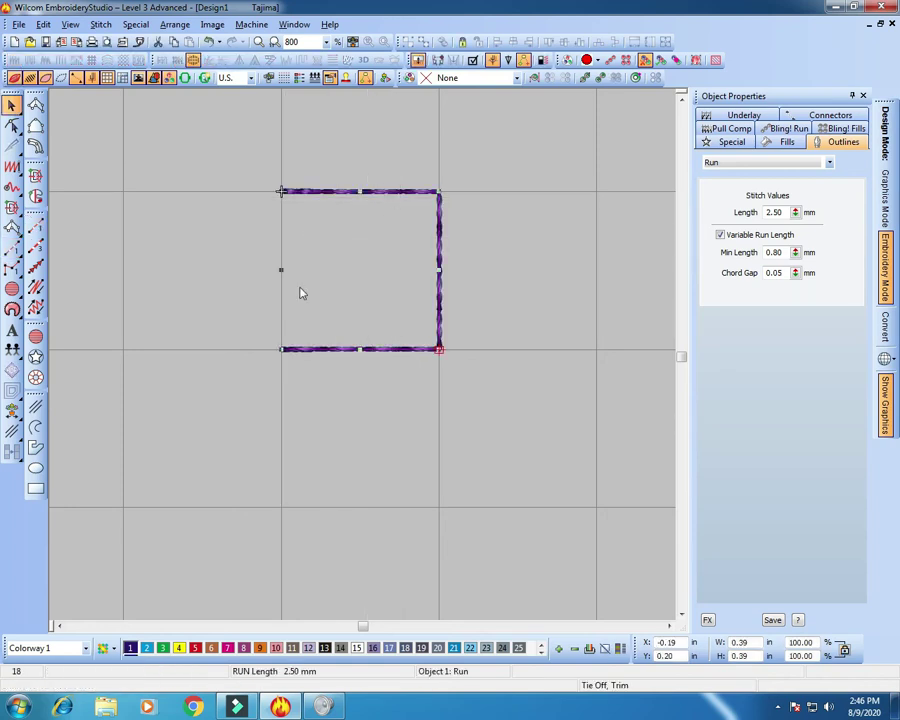
left_click(164, 649)
key("Escape")
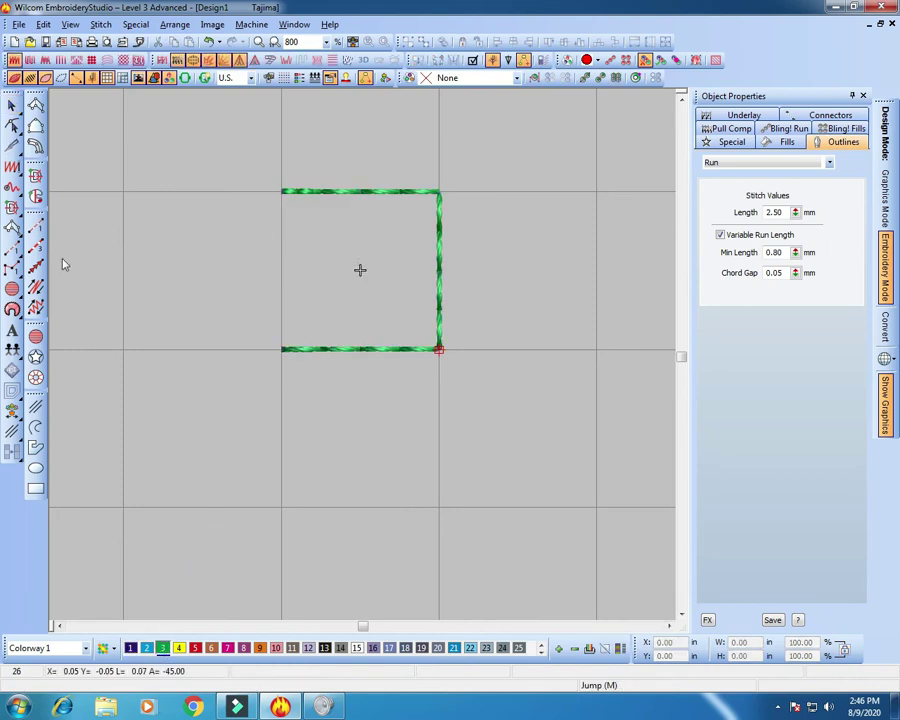
- Start a Triple Run outline at the green outline's upper-left corner: two grid squares down, one right, one up, one right and one up
left_click(35, 248)
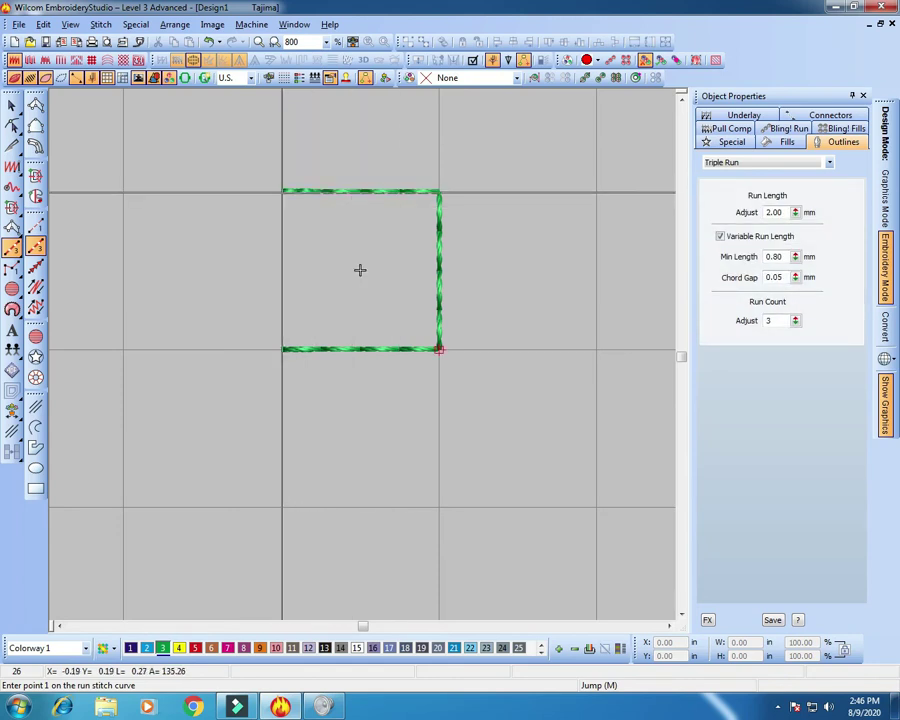
left_click(360, 270)
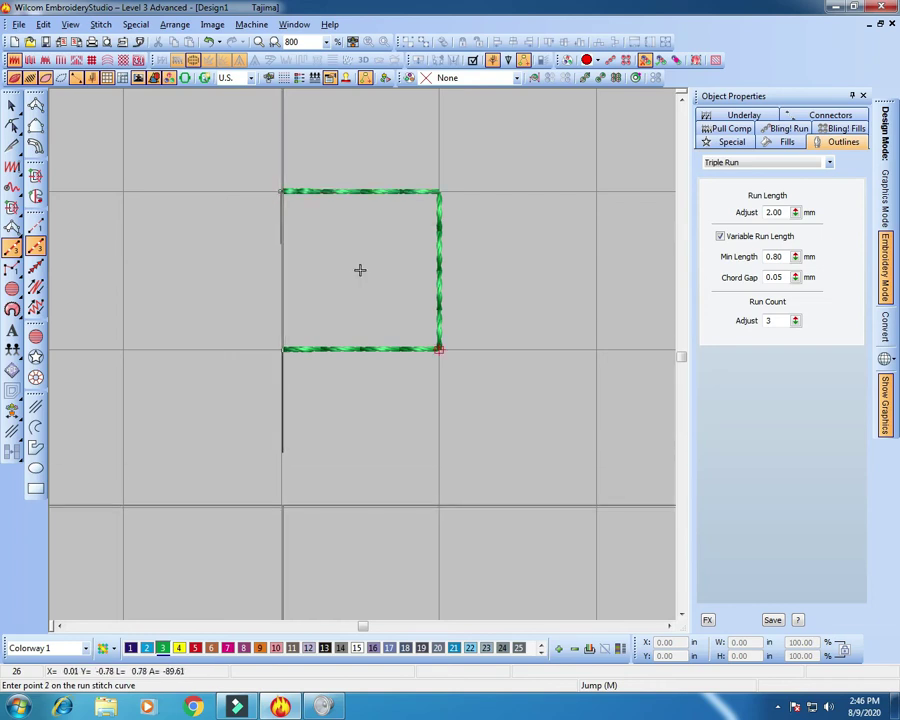
left_click(281, 508)
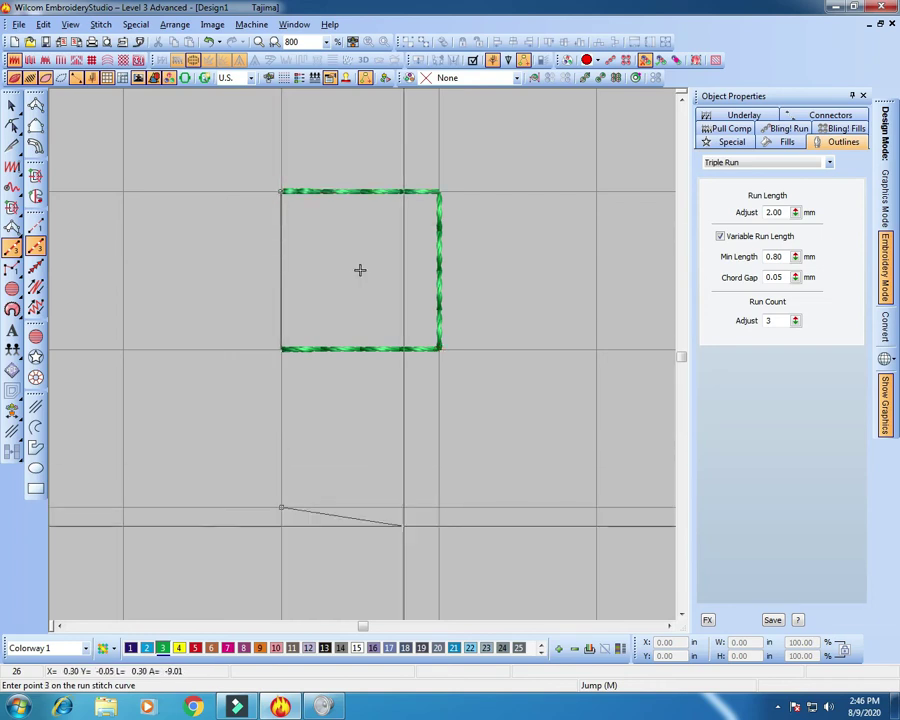
left_click(439, 348)
left_click(596, 349)
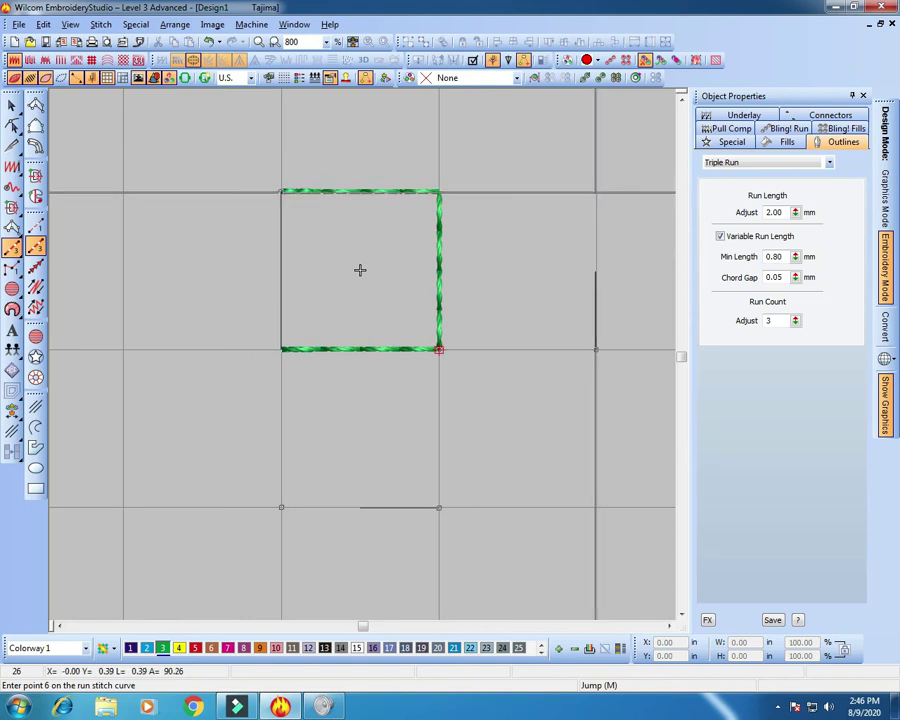
left_click(596, 191)
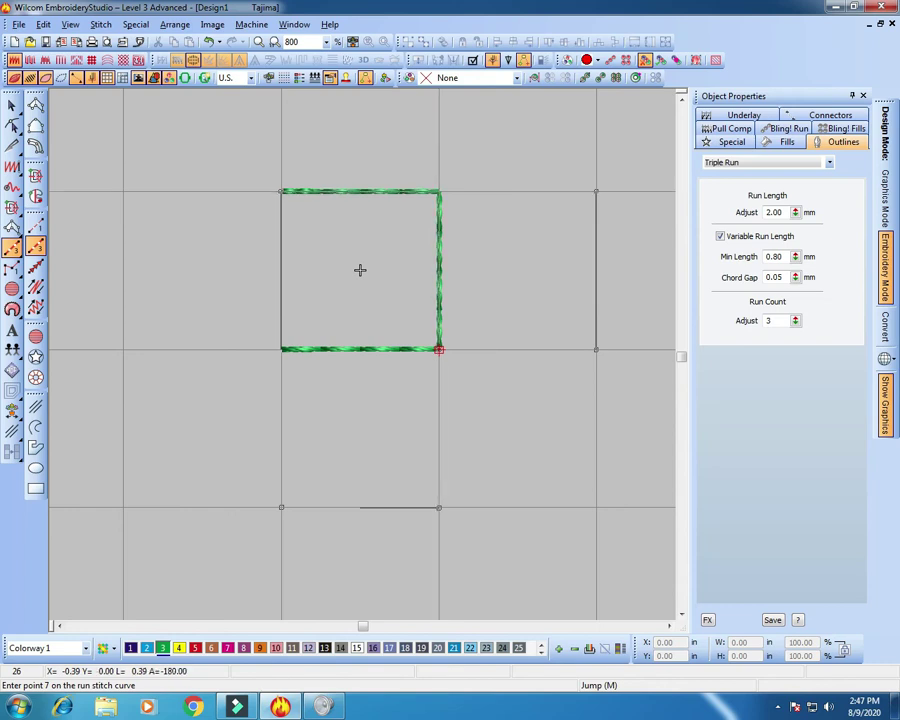
- Continue the Triple Run outline one grid square left, one up and two right, and finish the object
scroll(360, 269, "up", 1)
scroll(360, 372, "up", 1)
left_click(320, 320)
scroll(366, 351, "down", 3)
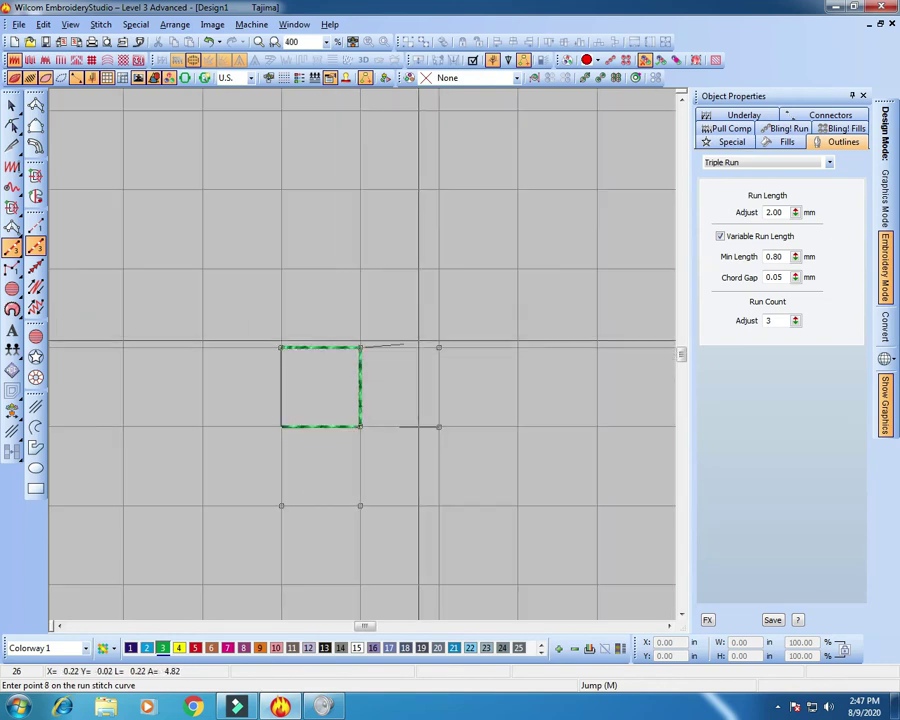
scroll(360, 350, "down", 1)
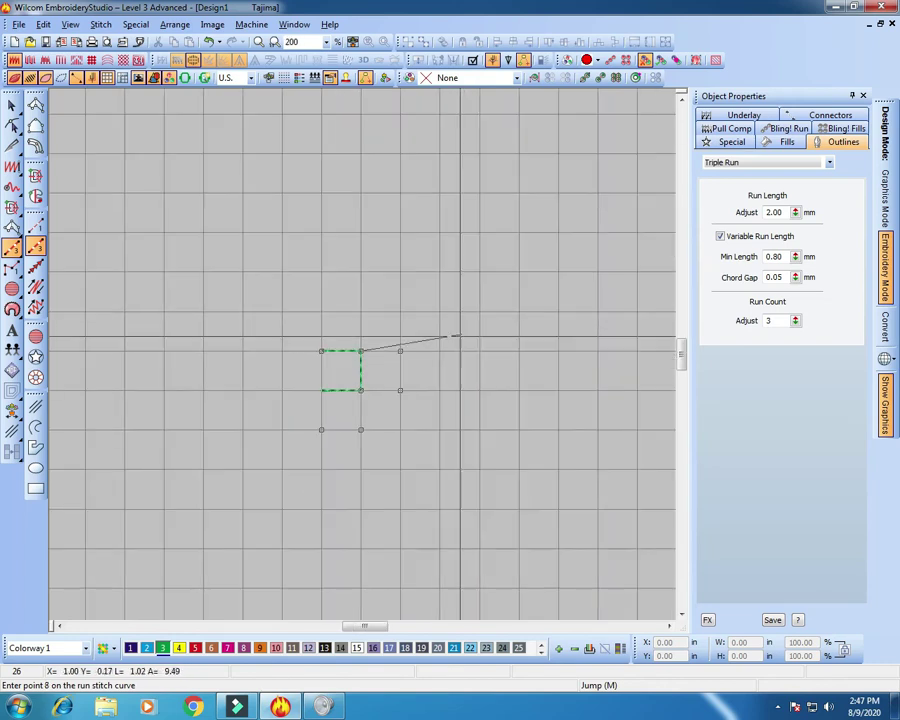
left_click(341, 371)
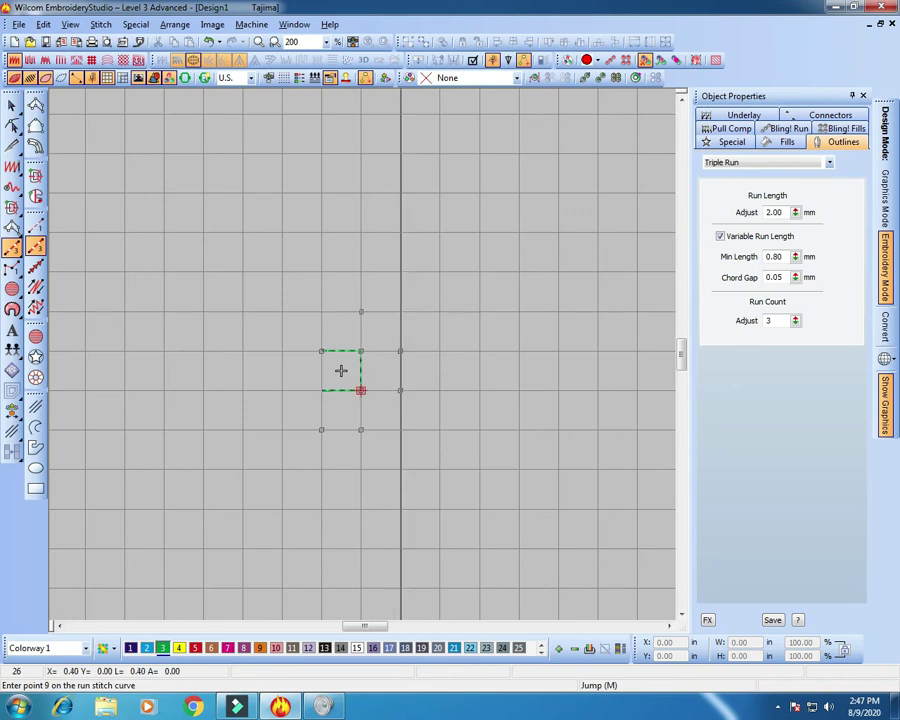
left_click(400, 311)
left_click(439, 311)
key("Return")
key("z")
key("z")
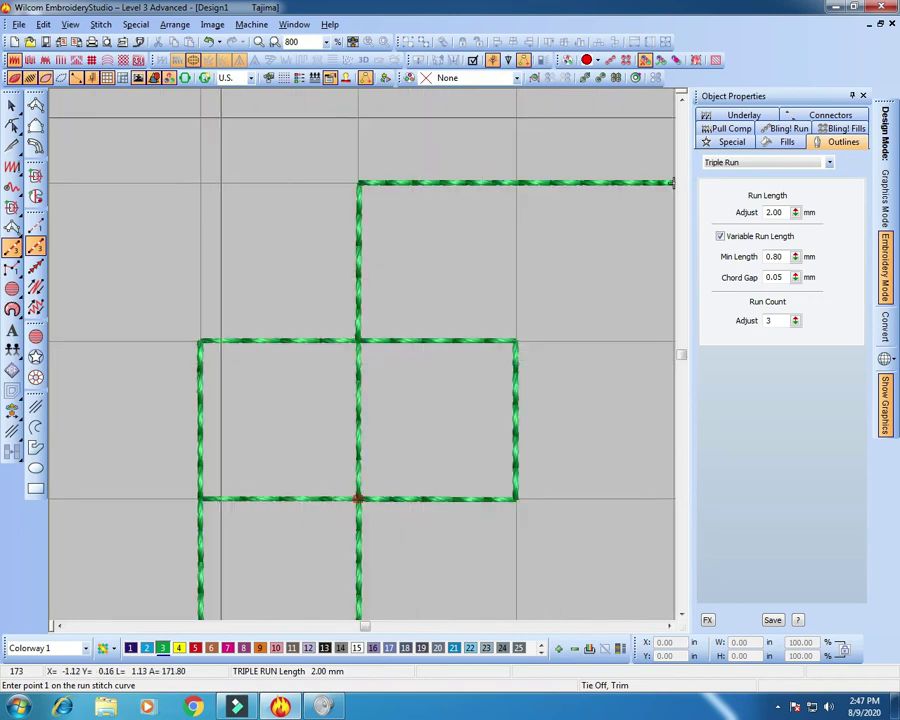
- Adjust the scrolling settings in the program options and apply them
right_click(107, 78)
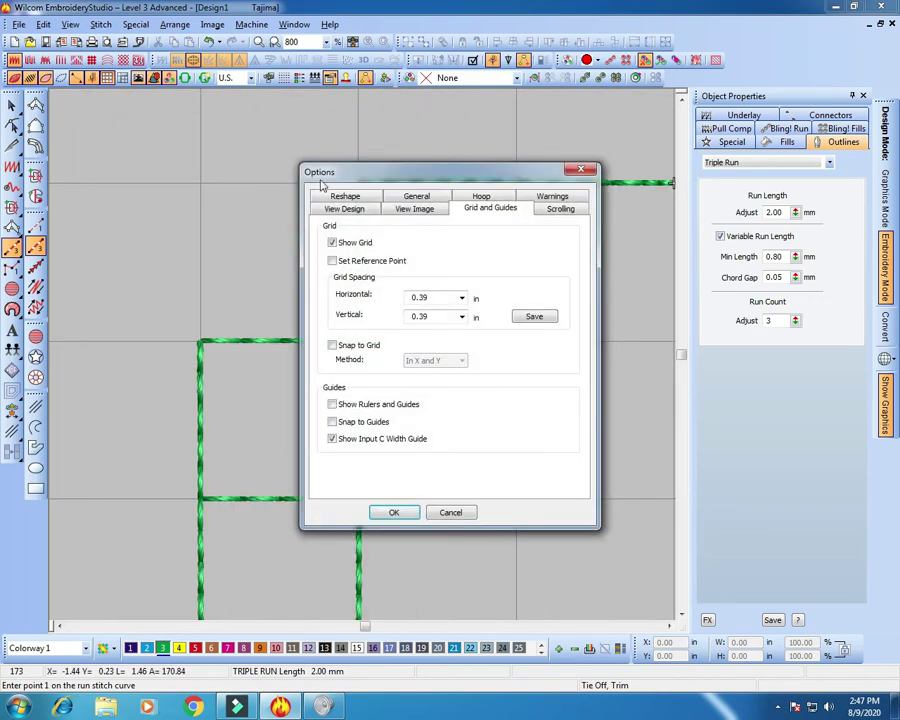
left_click(556, 198)
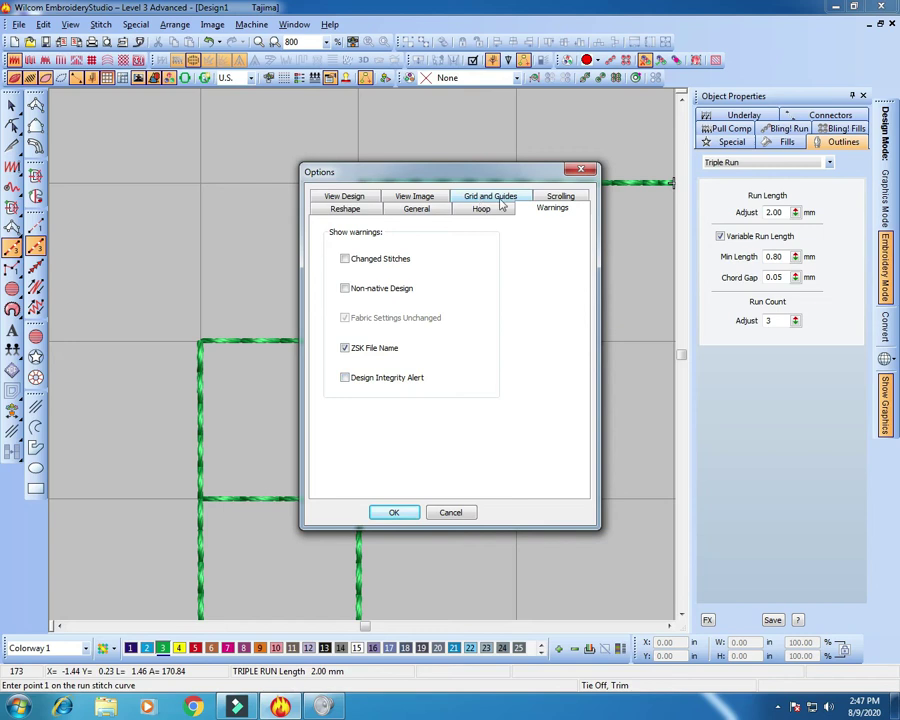
left_click(561, 199)
left_click(484, 380)
left_click(470, 398)
left_click(394, 511)
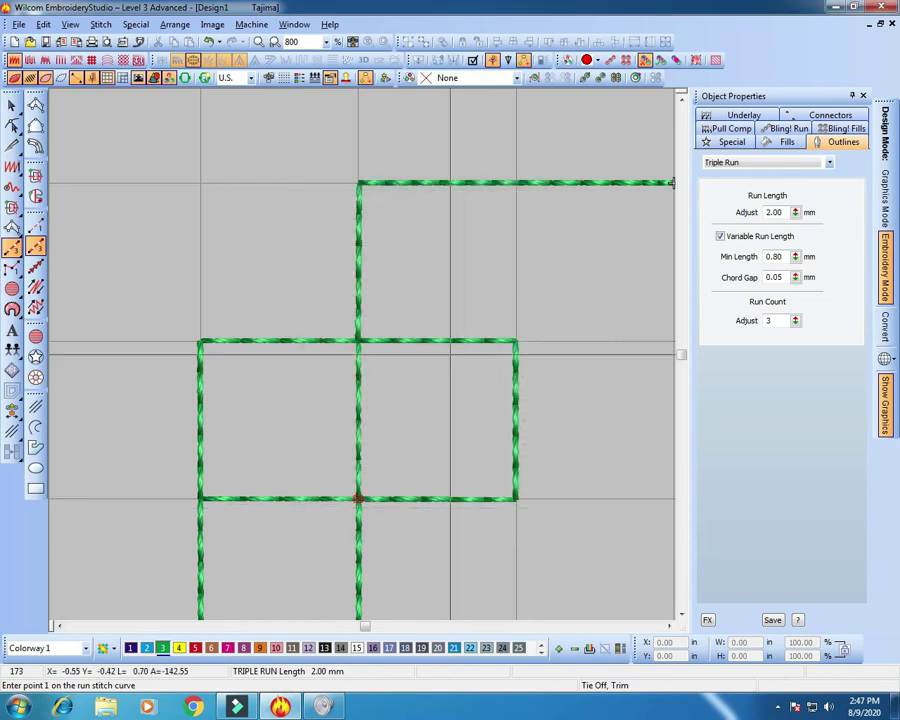
- Start another Triple Run at the open upper-right end: one grid square down, one left, two up and one right
scroll(672, 183, "down", 1)
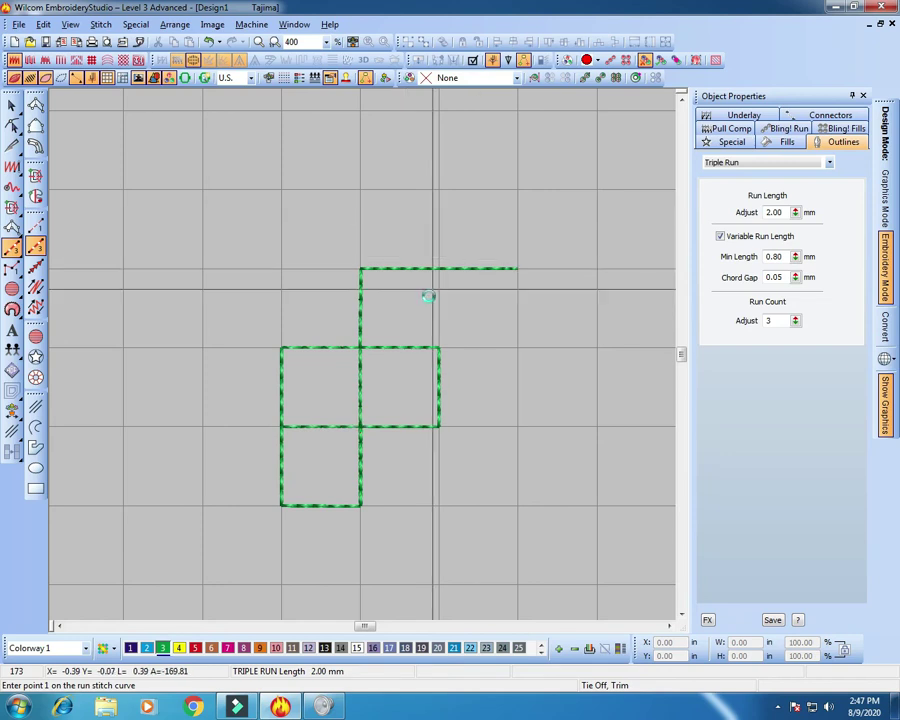
scroll(424, 296, "up", 1)
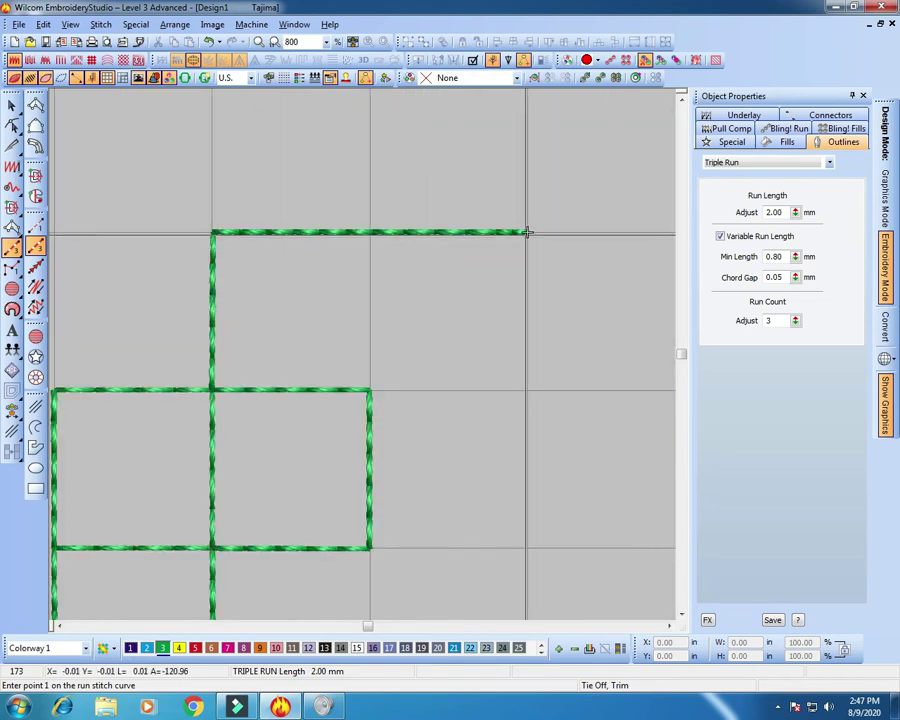
left_click(527, 232)
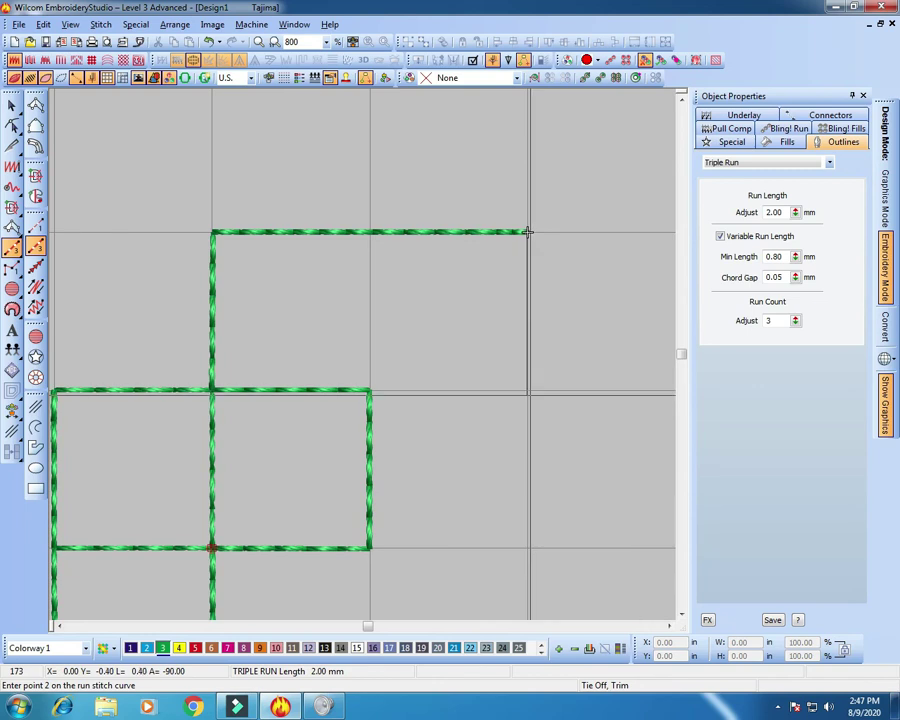
left_click(527, 390)
left_click(370, 392)
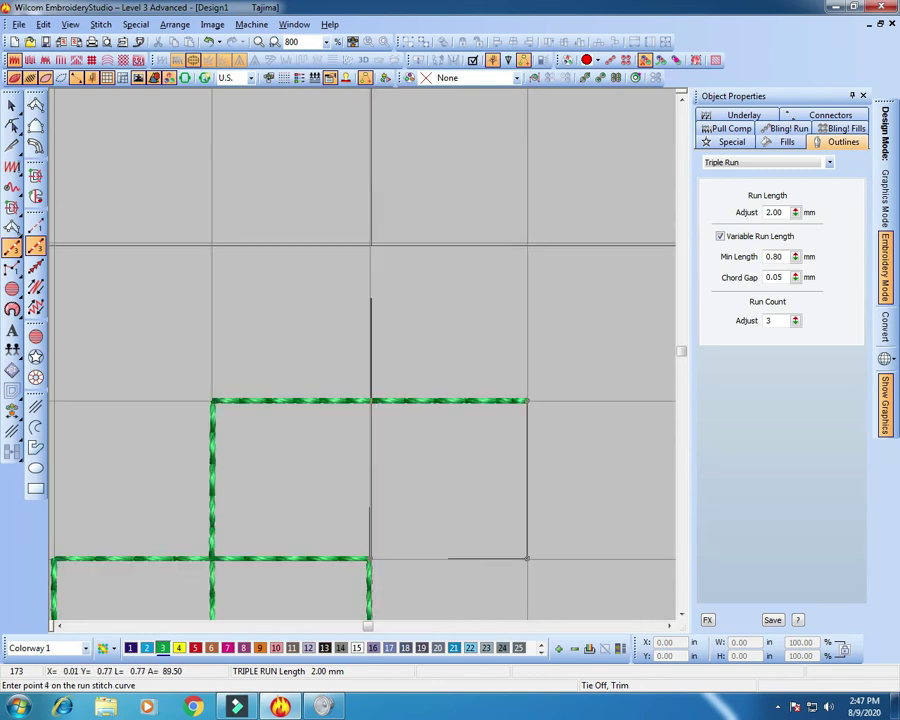
left_click(370, 243)
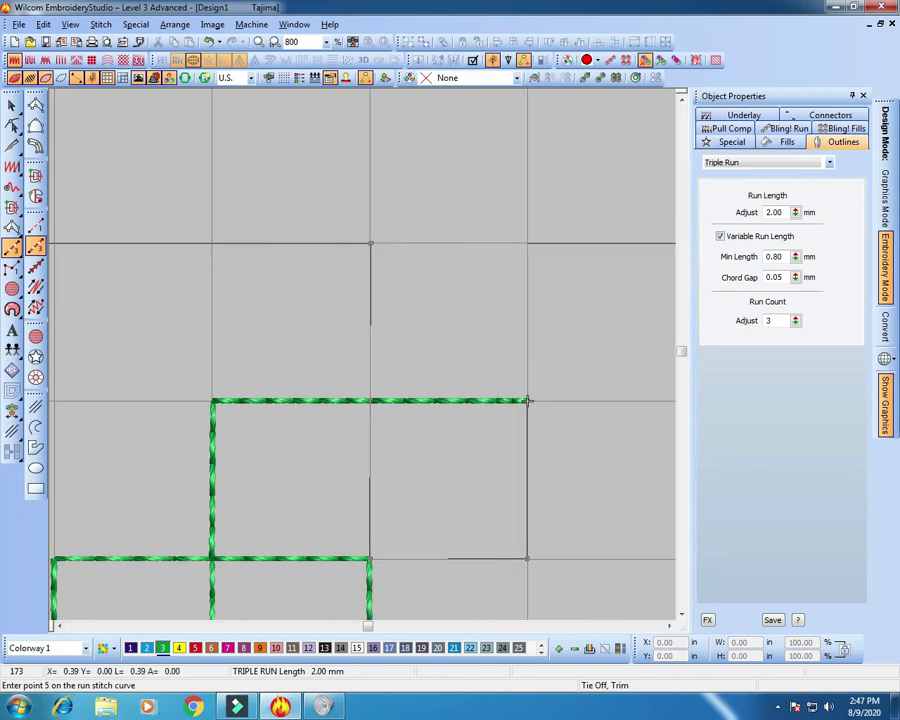
left_click(527, 243)
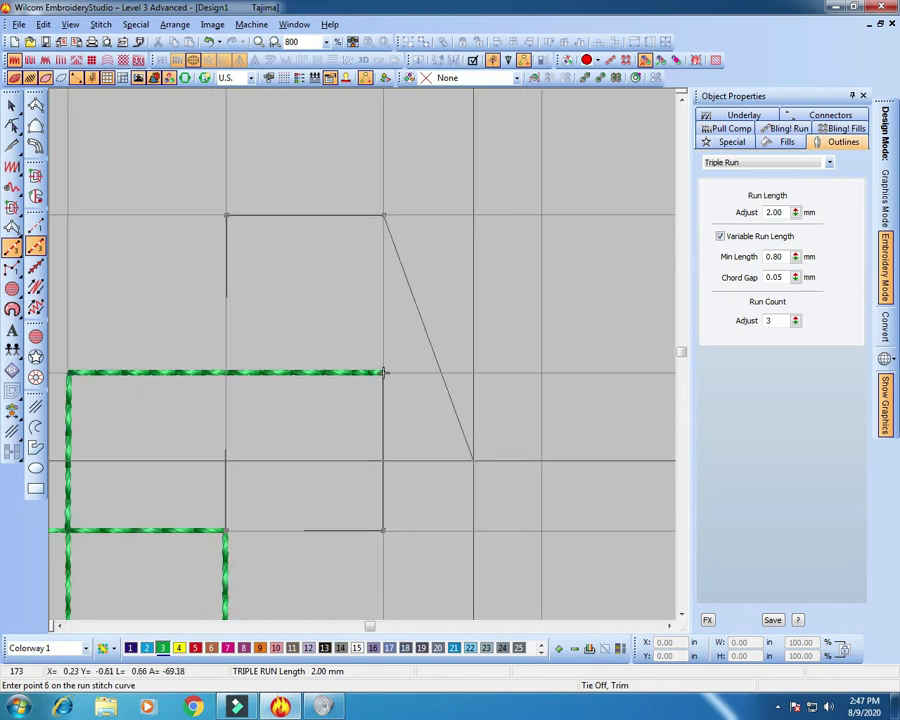
- Continue the Triple Run along the grid: one square right, down, left, down, right, down and left, and finish the object
left_click(543, 373)
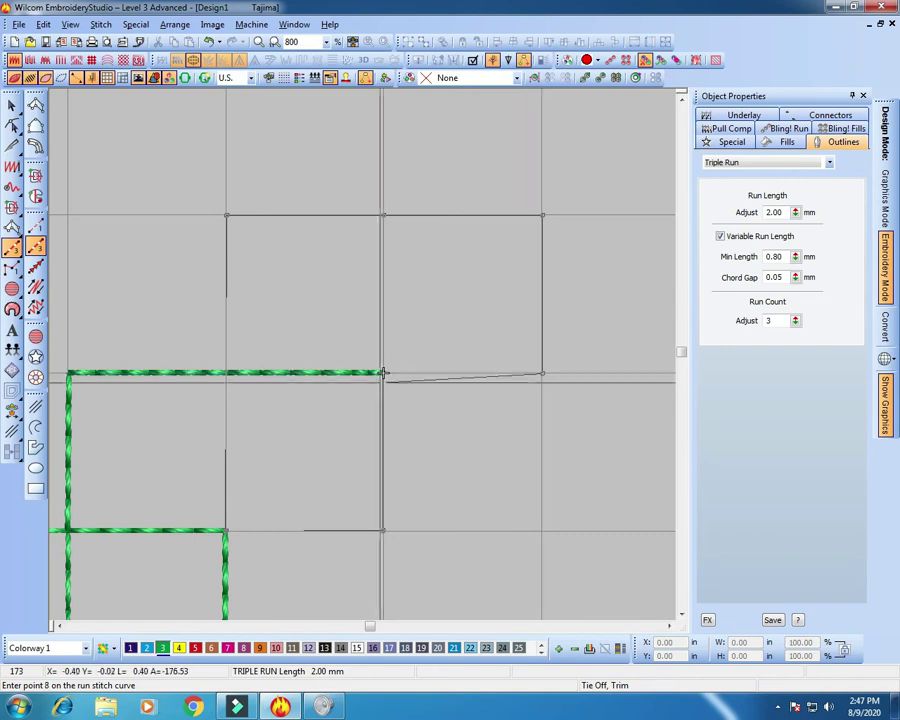
left_click(383, 373)
left_click(383, 530)
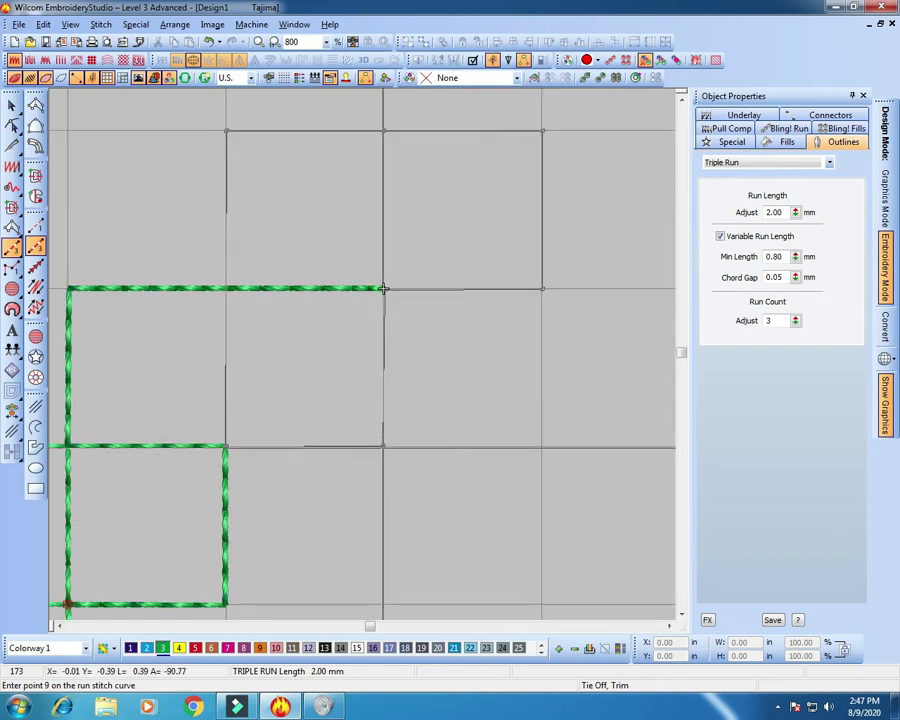
left_click(543, 446)
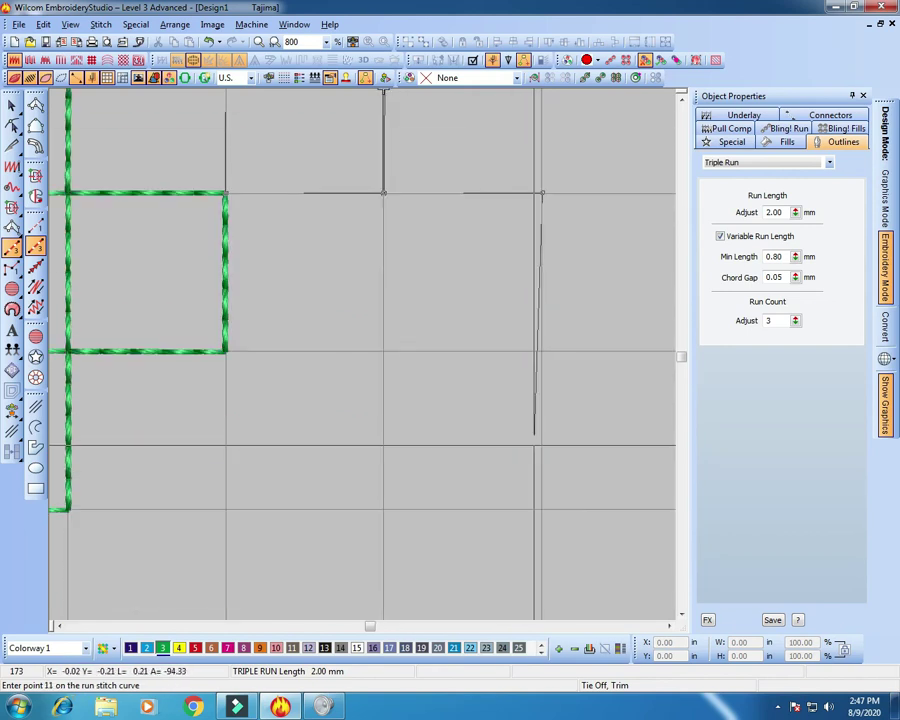
left_click(542, 350)
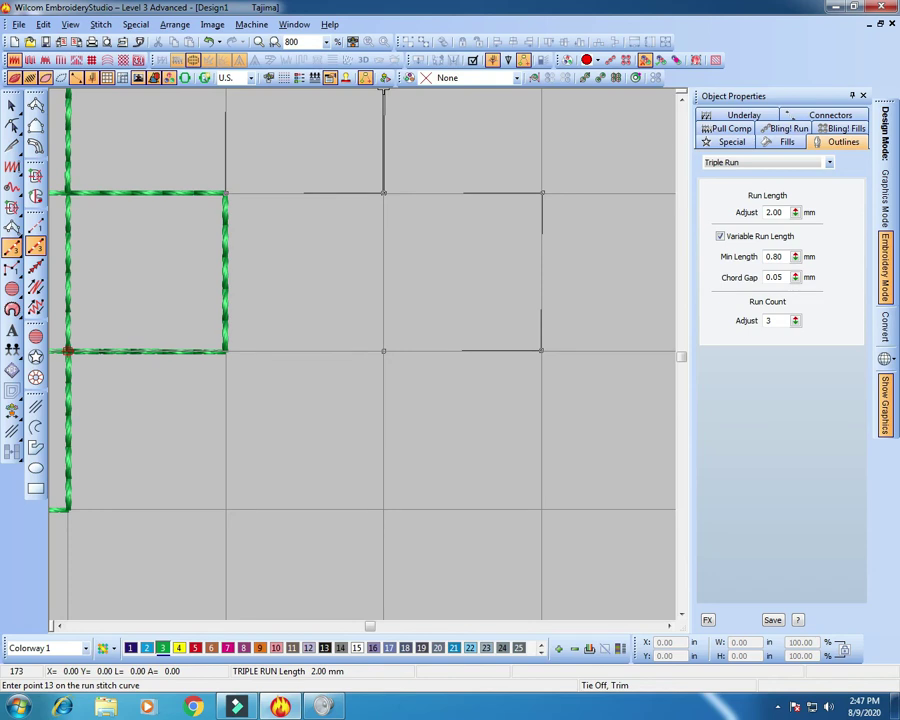
key("Return")
scroll(382, 351, "down", 2)
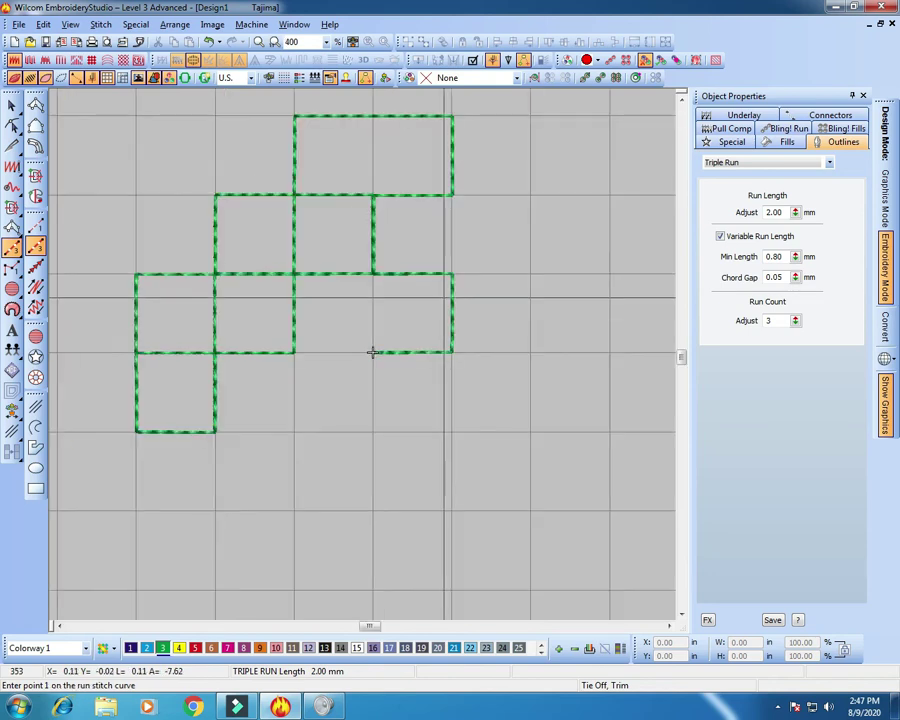
- Start a Run outline at the last Triple Run's end: one grid square down, one left, one up, two down and two right
scroll(372, 436, "up", 1)
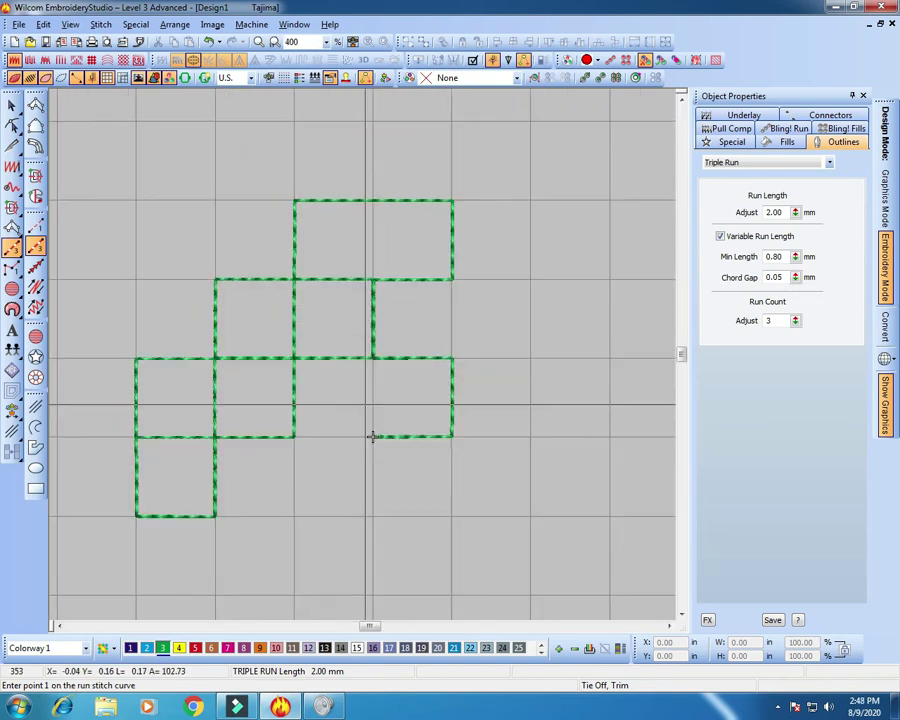
left_click(12, 246)
left_click(372, 436)
scroll(372, 436, "up", 1)
scroll(382, 182, "up", 1)
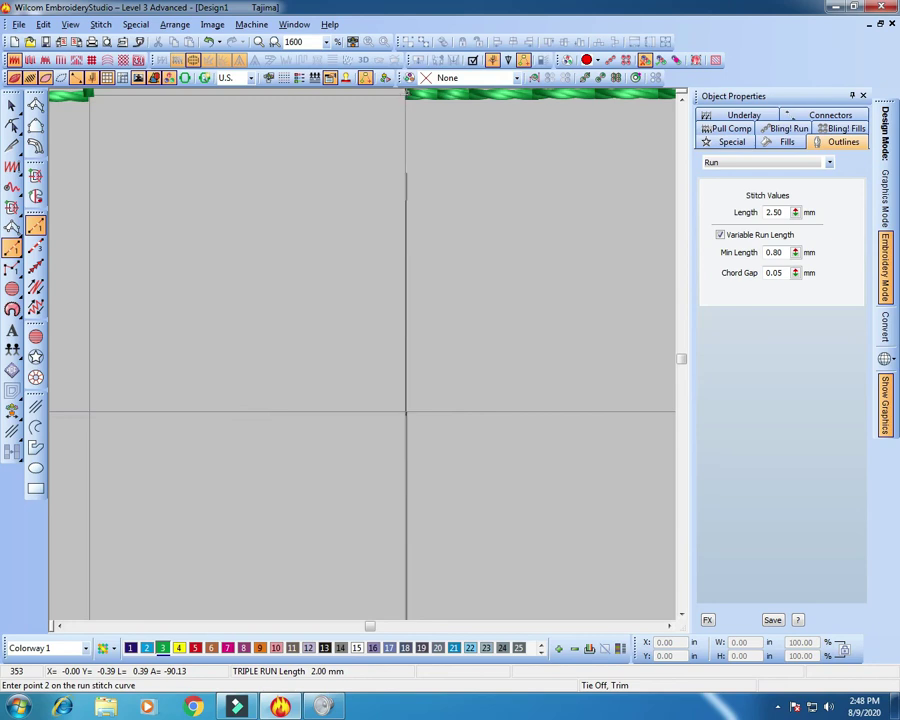
left_click(404, 490)
scroll(382, 266, "down", 1)
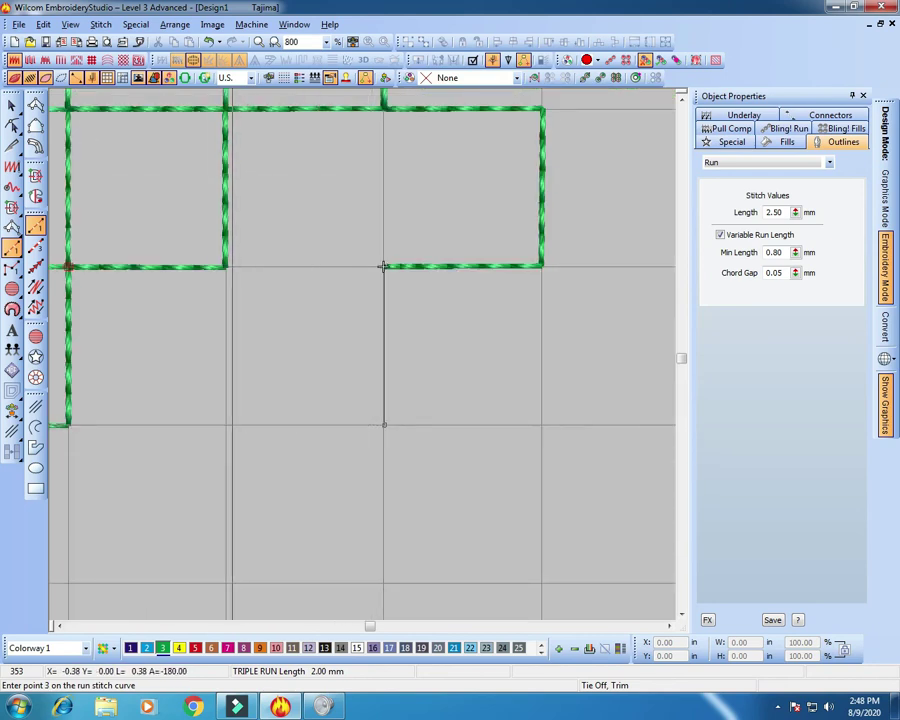
left_click(225, 424)
left_click(225, 267)
left_click(226, 499)
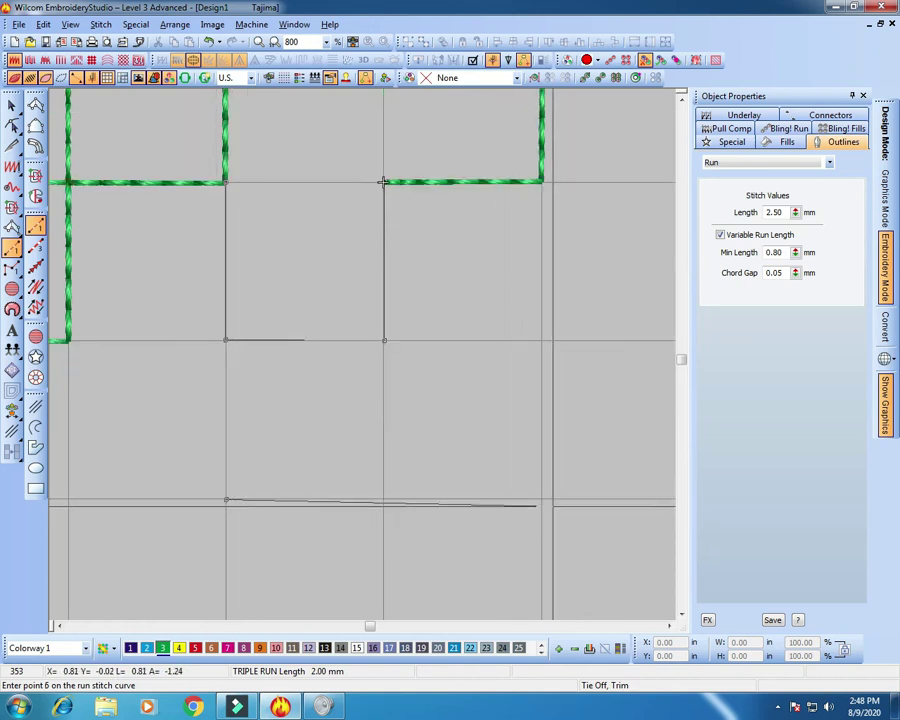
left_click(541, 499)
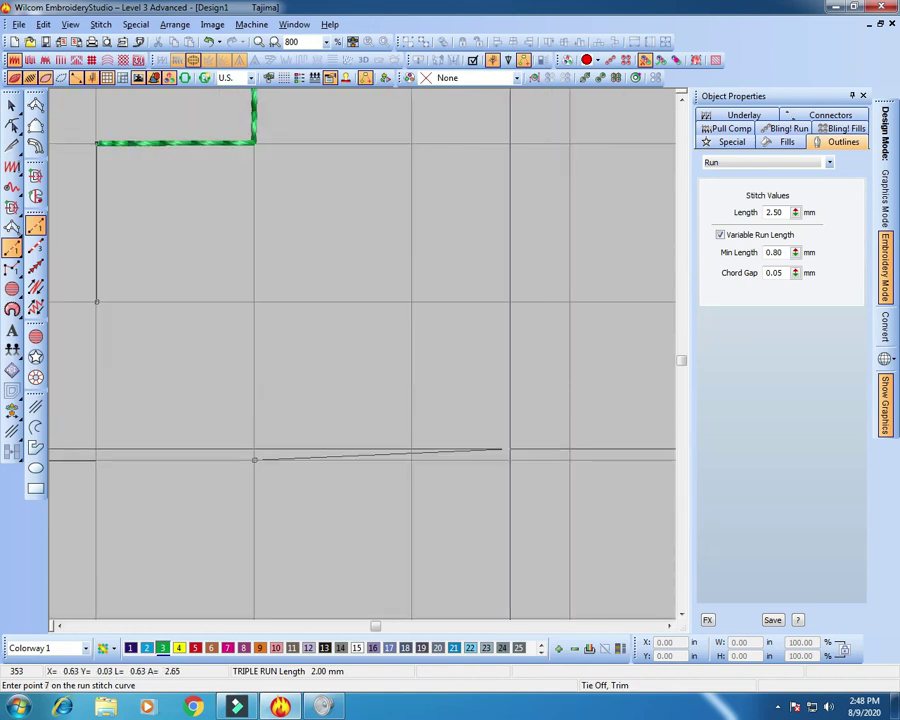
- Continue the Run outline two grid squares right, one up, two left, one up and two right, and finish it
left_click(96, 143)
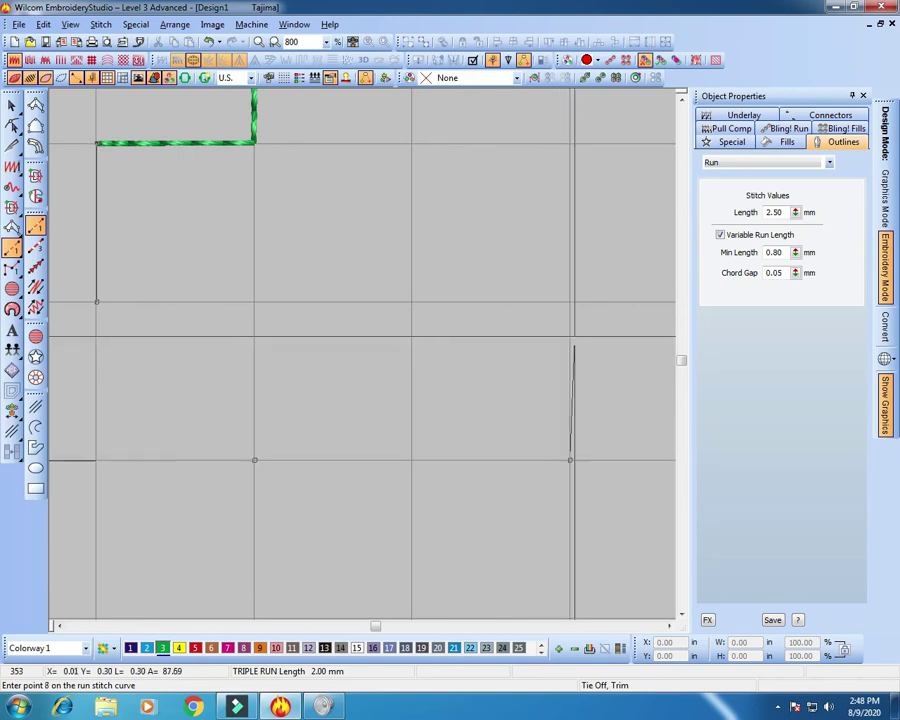
left_click(97, 143)
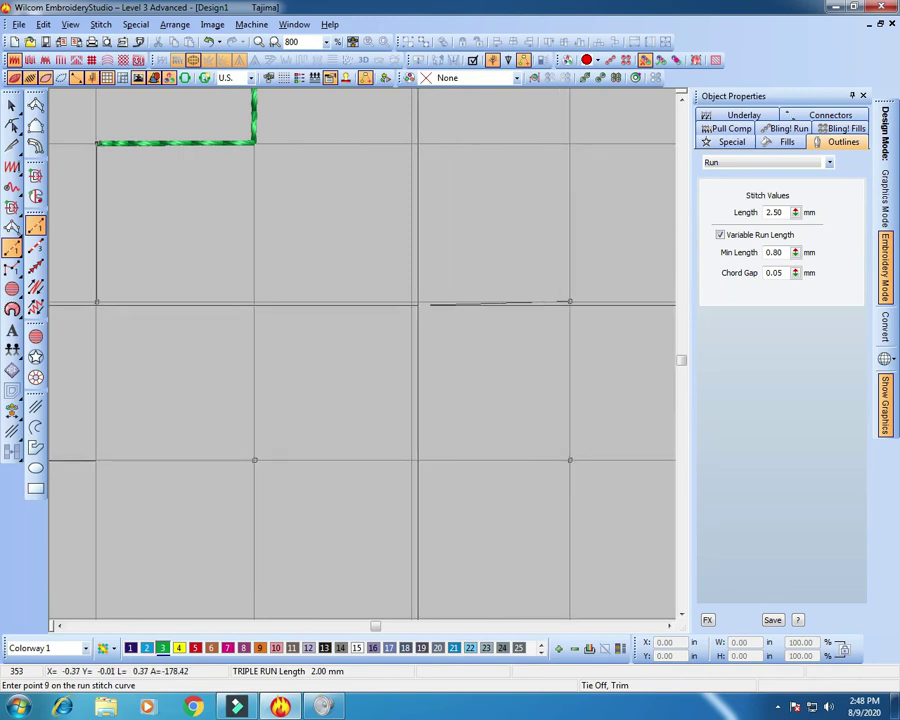
left_click(410, 301)
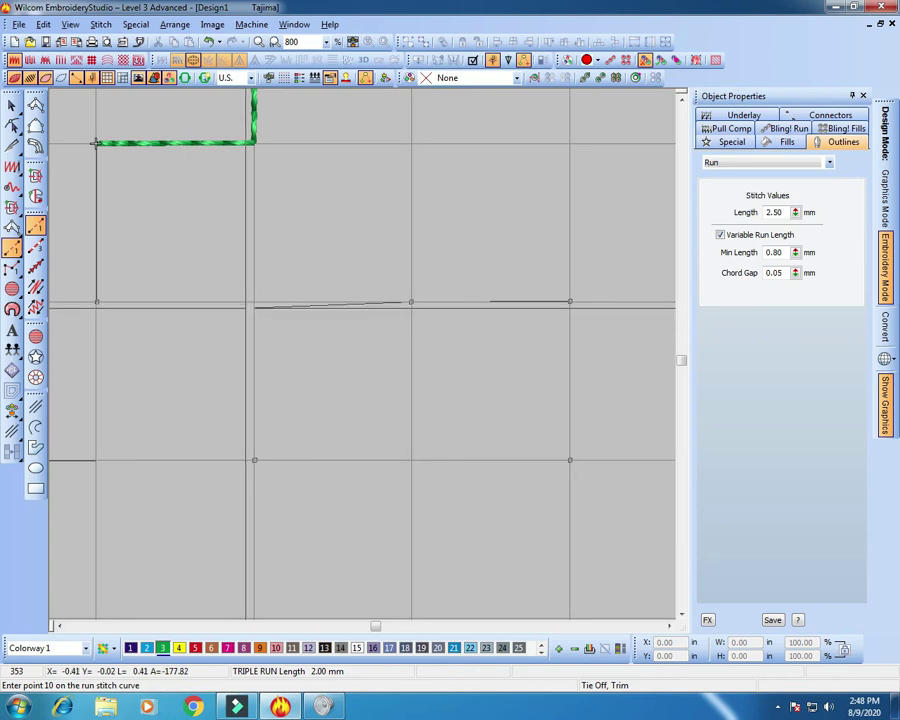
left_click(254, 301)
scroll(280, 315, "up", 3)
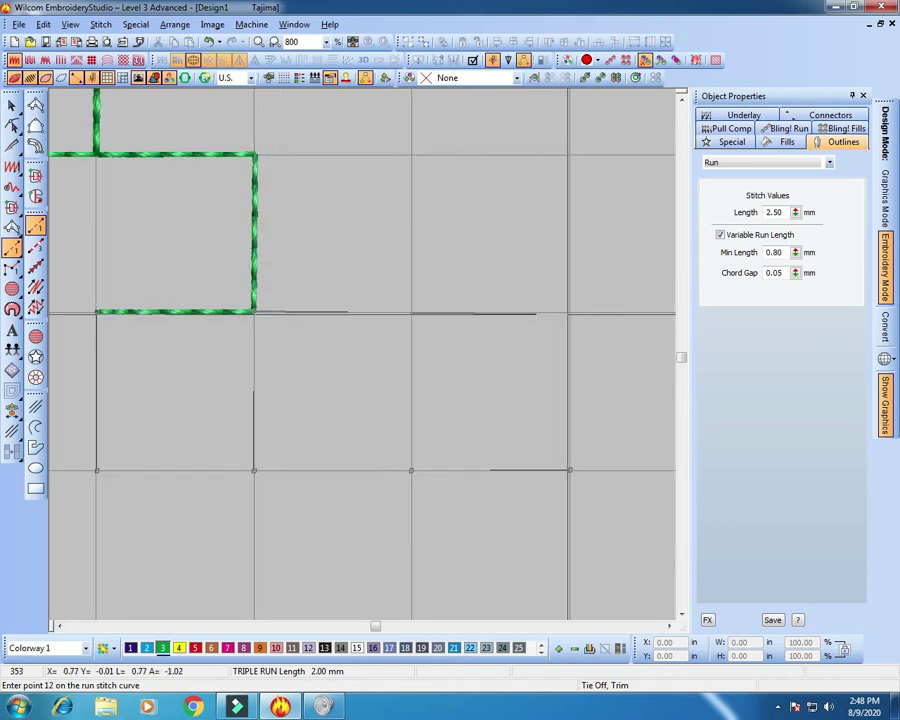
left_click(96, 311)
key("Return")
- Examine the complete set of grid-guided outlines as a whole and at closer range
key("shift+z")
key("shift+z")
key("z")
key("shift+z")
left_click_drag(378, 628, 369, 627)
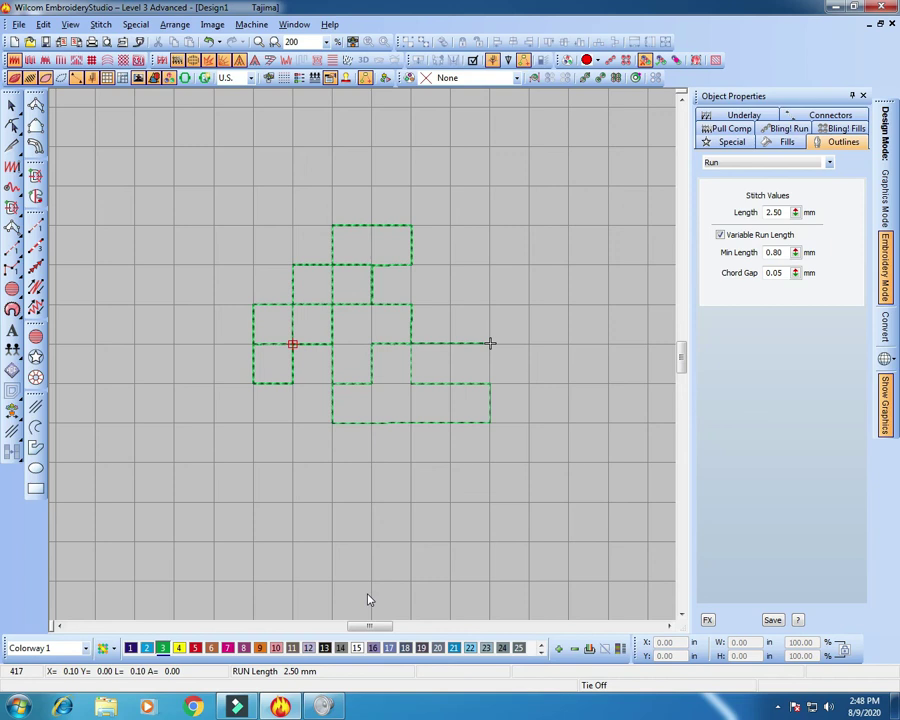
key("z")
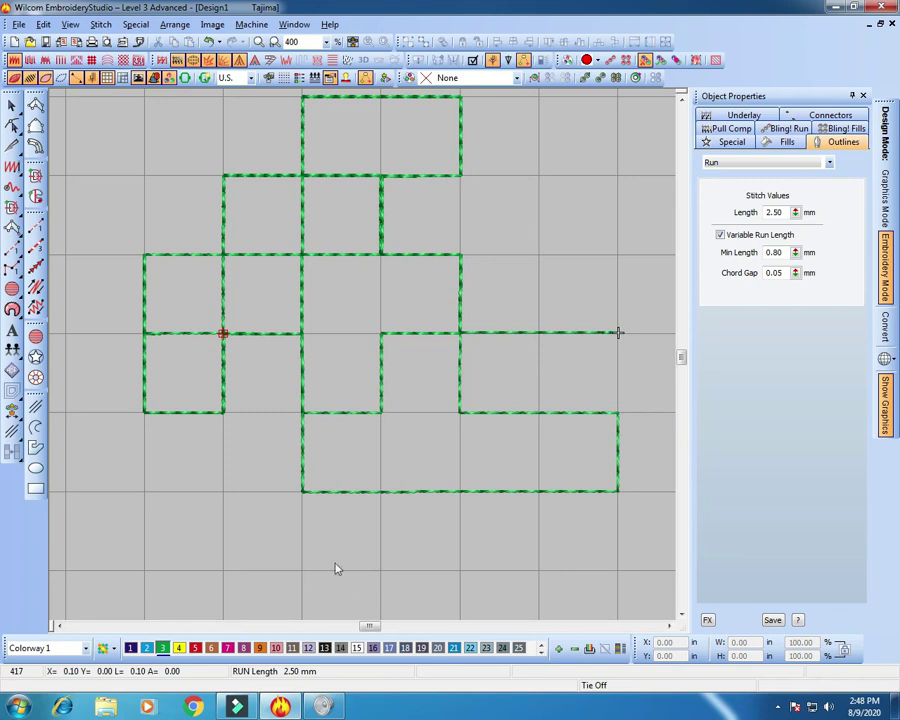
key("shift+z")
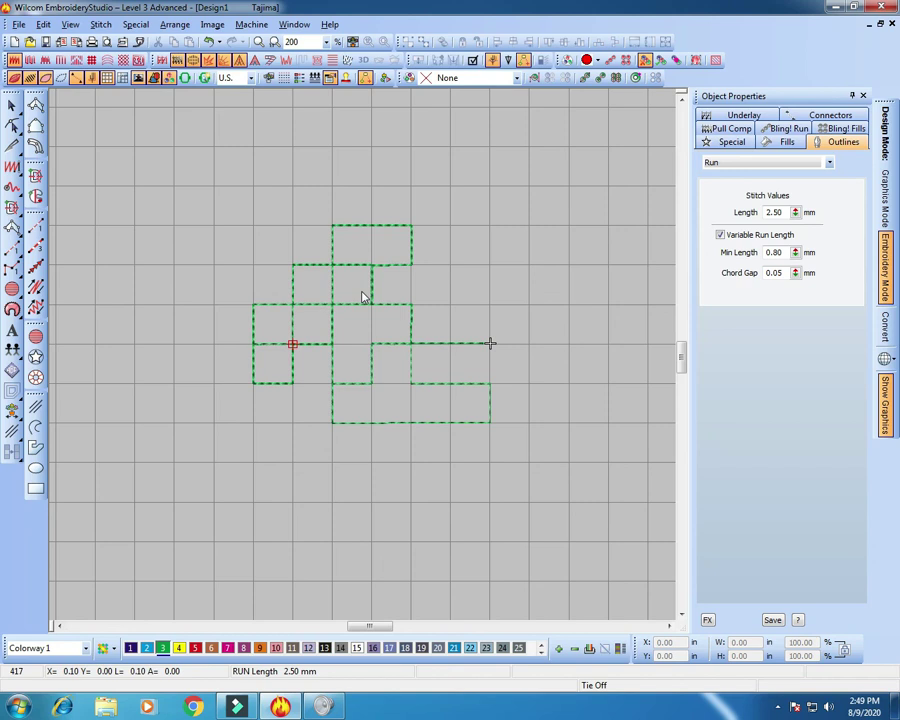
- Check how the finished outlines follow the grid lines, comparing them at 100%, 200% and 400% magnification
key("z")
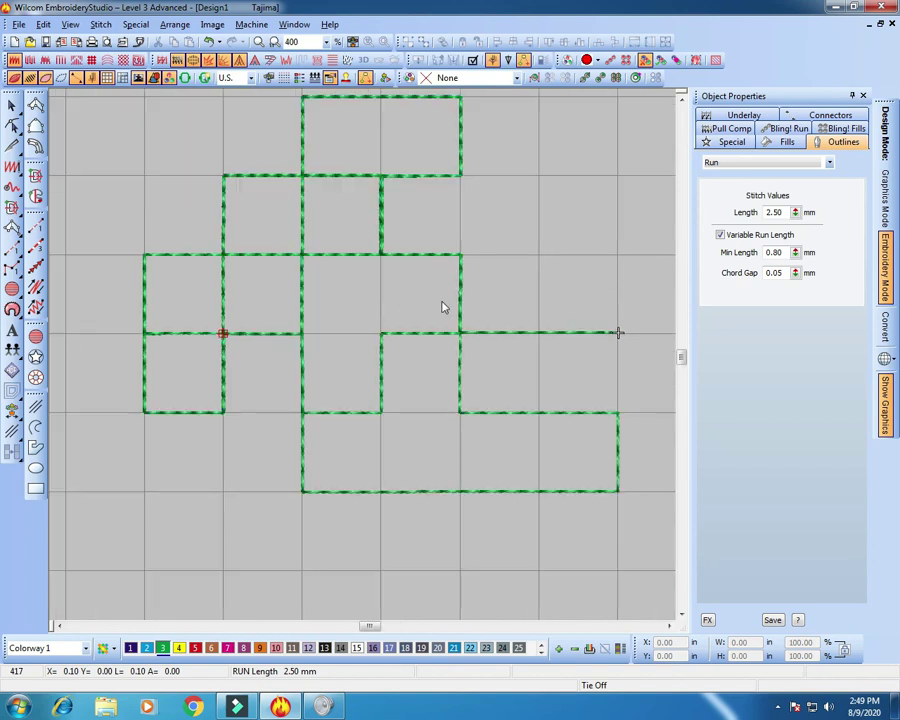
key("shift+z")
scroll(430, 510, "up", 2)
key("shift+z")
scroll(379, 630, "left", 2)
key("z")
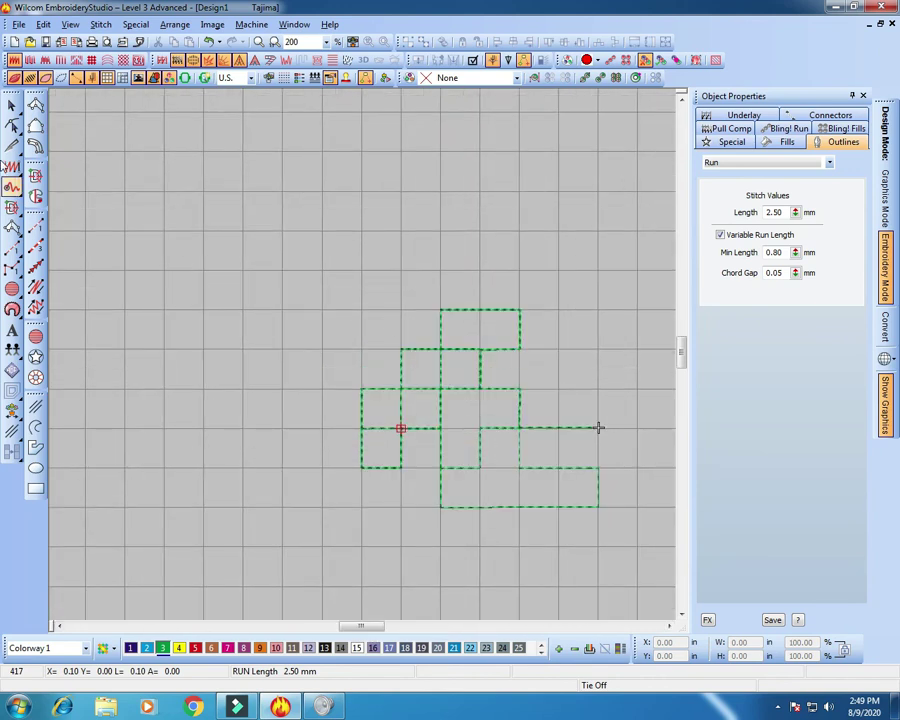
left_click(12, 248)
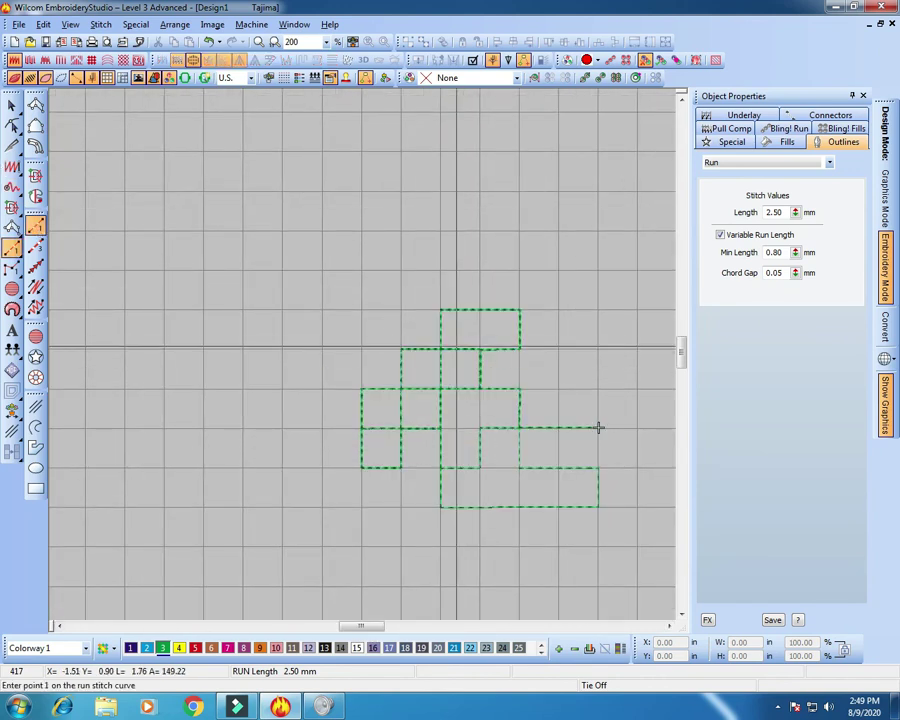
scroll(346, 283, "down", 2)
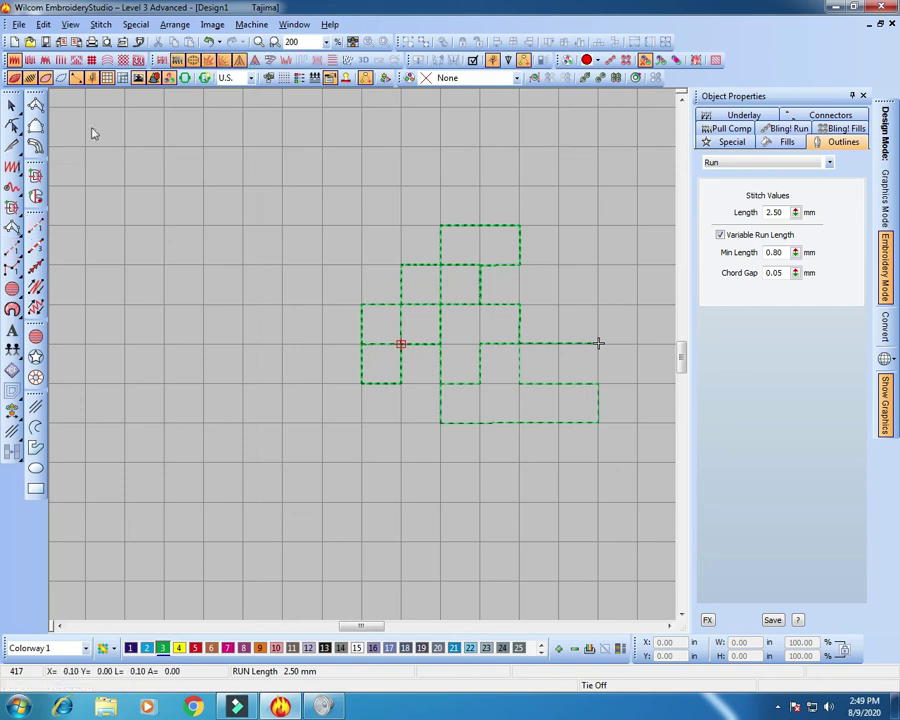
key("a")
key("shift+z")
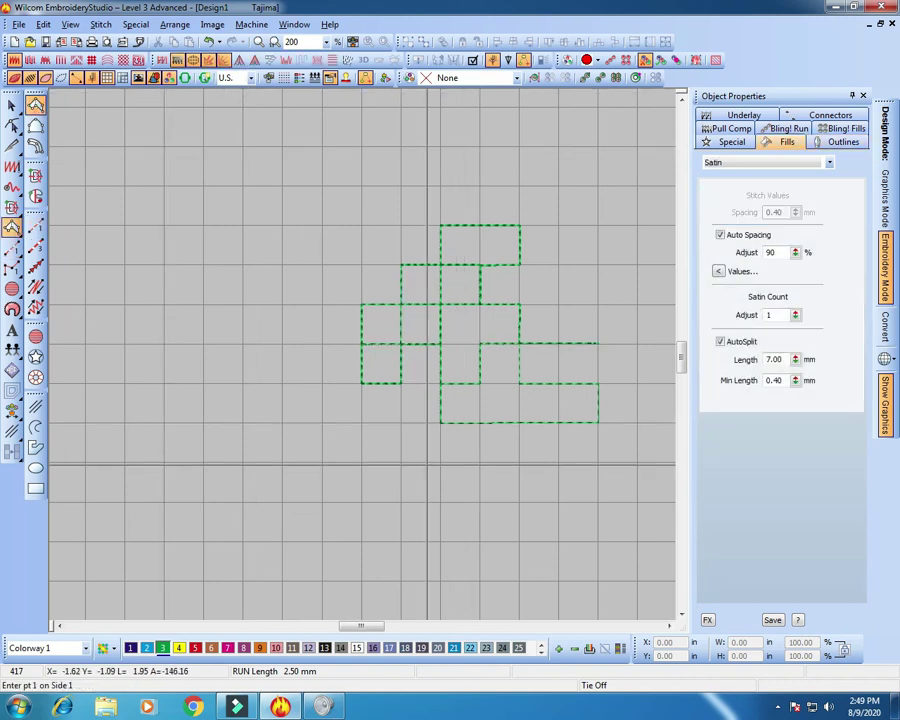
left_click_drag(374, 630, 381, 628)
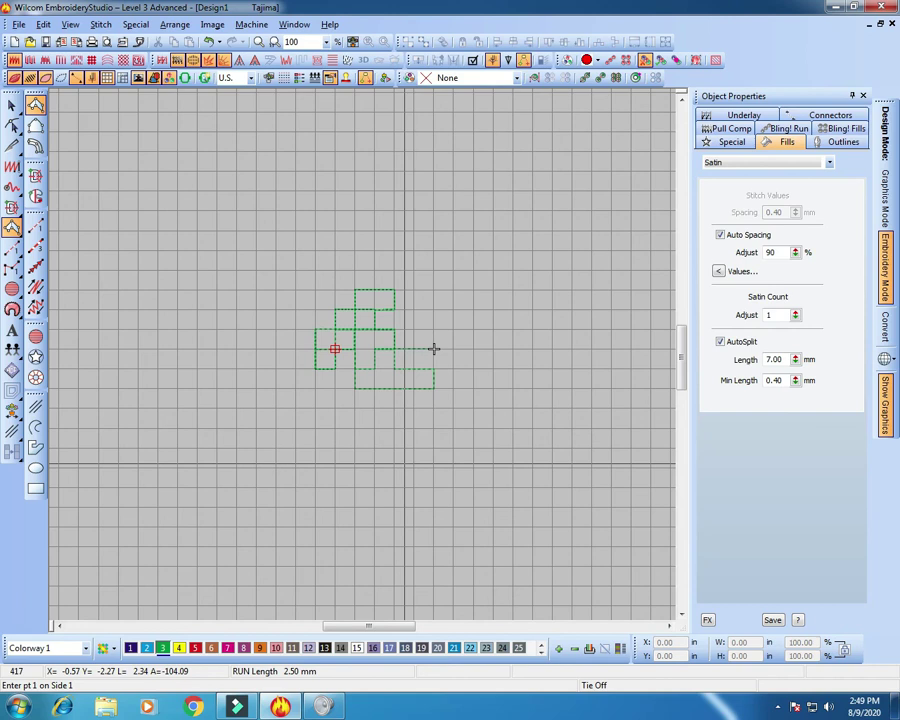
scroll(434, 349, "up", 2)
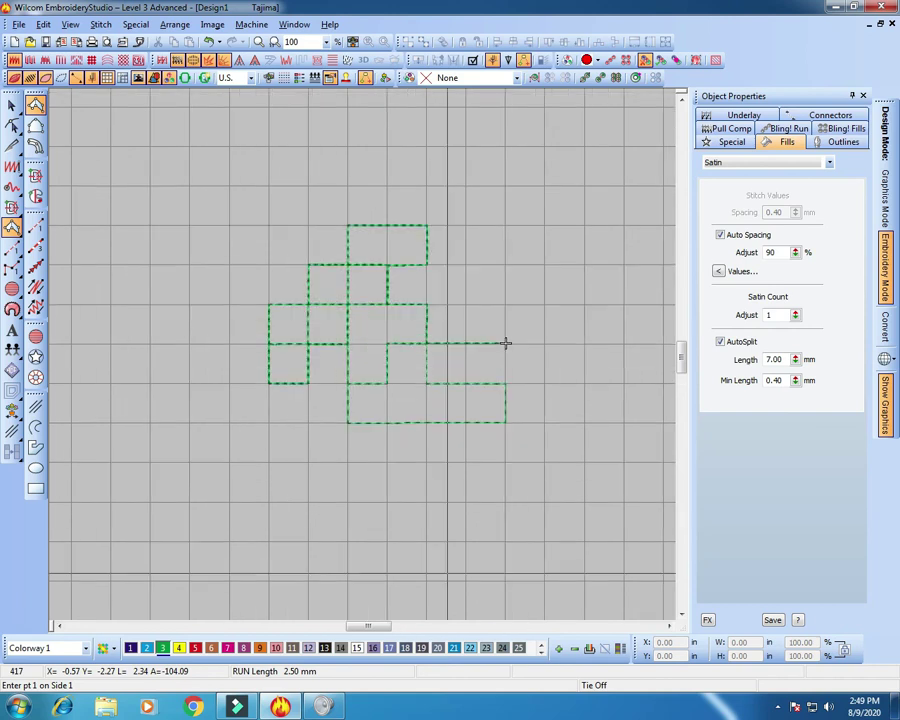
scroll(510, 297, "down", 1)
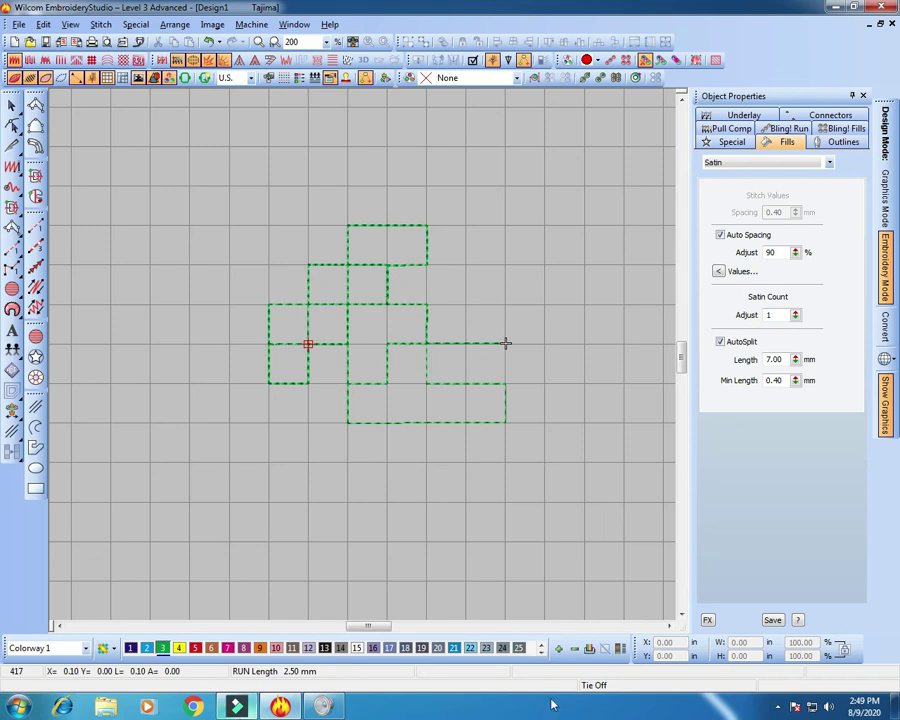
left_click(778, 710)
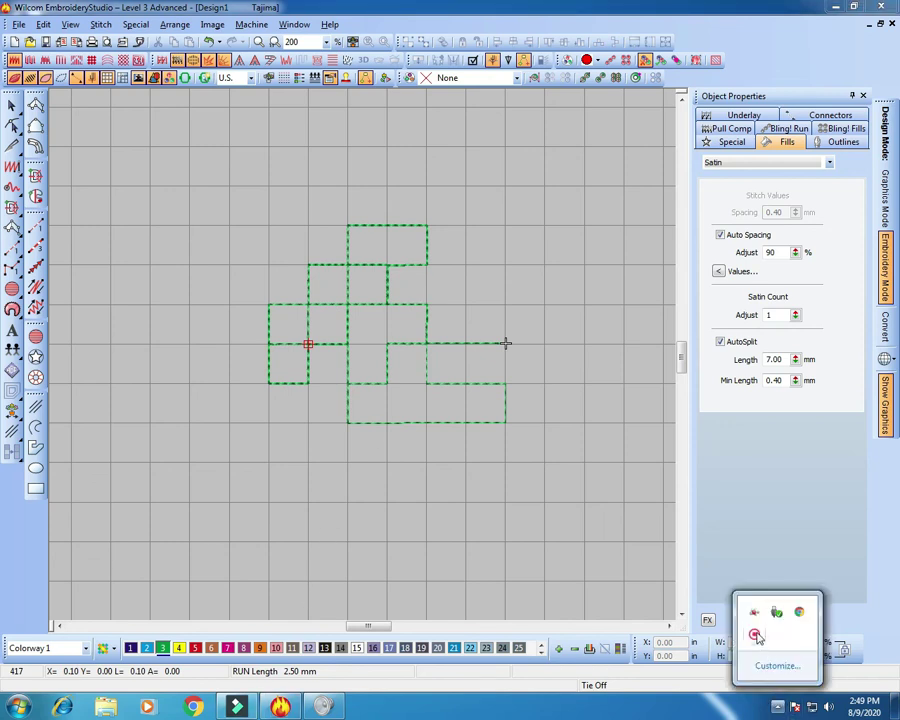